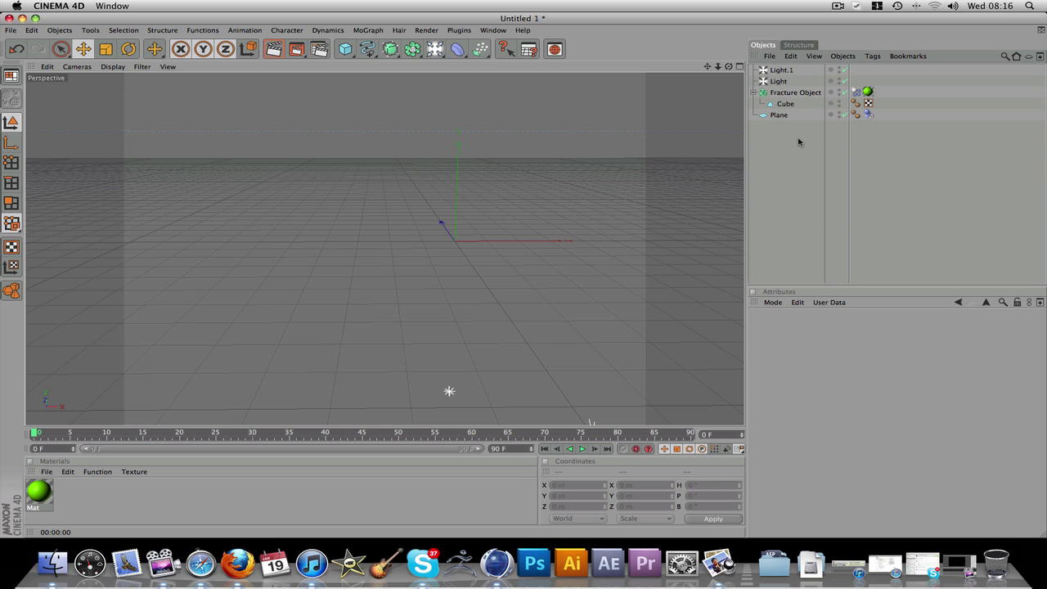
Collapse the Fracture Object's hierarchy and play the falling cube animation from the first frame to preview it
{"action": "left_click", "coordinate": [753, 93]}
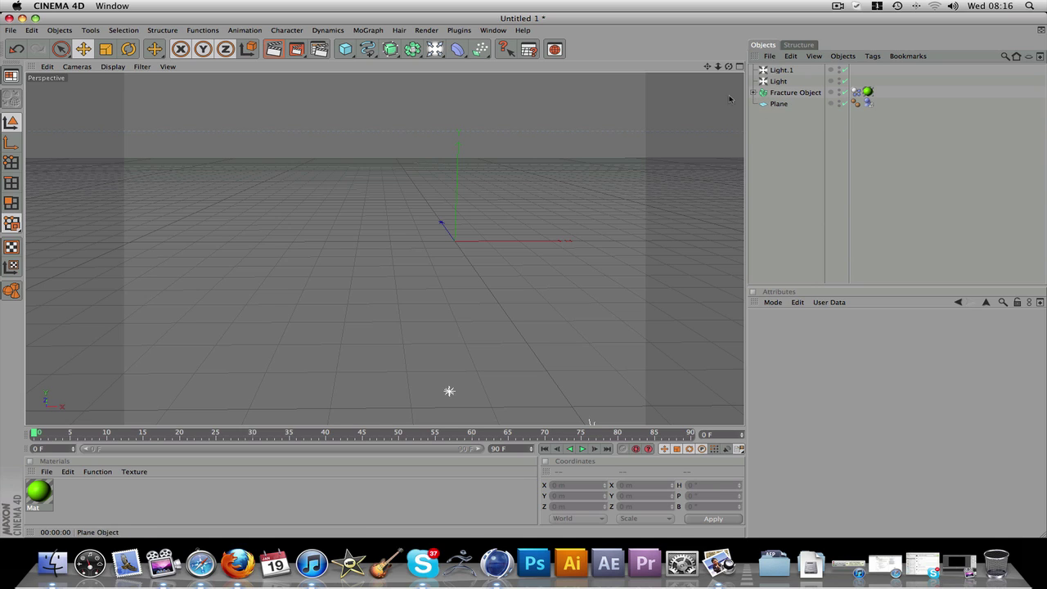
{"action": "left_click", "coordinate": [582, 449]}
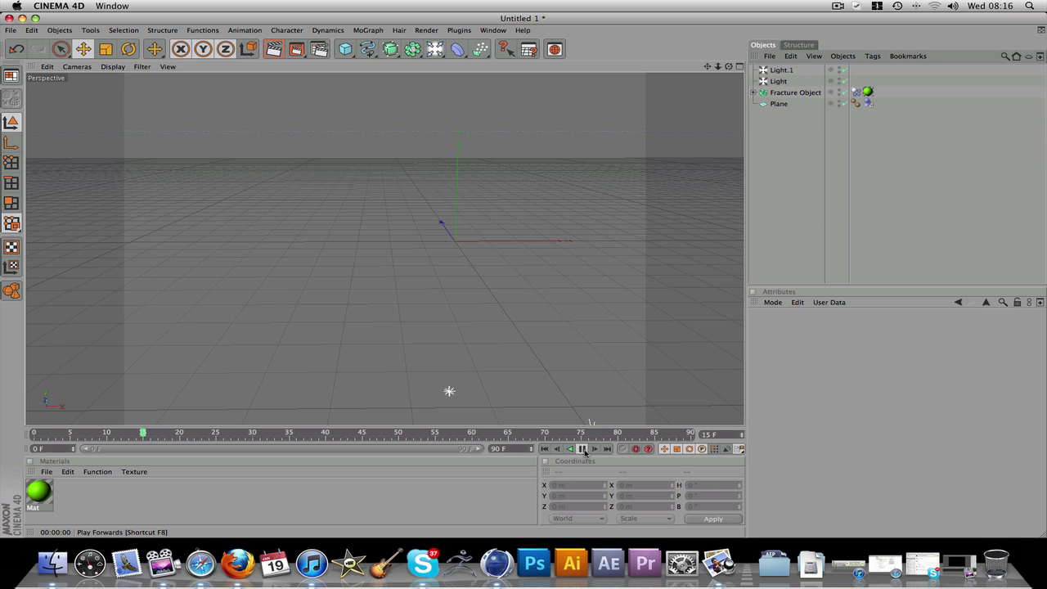
{"action": "left_click", "coordinate": [581, 449]}
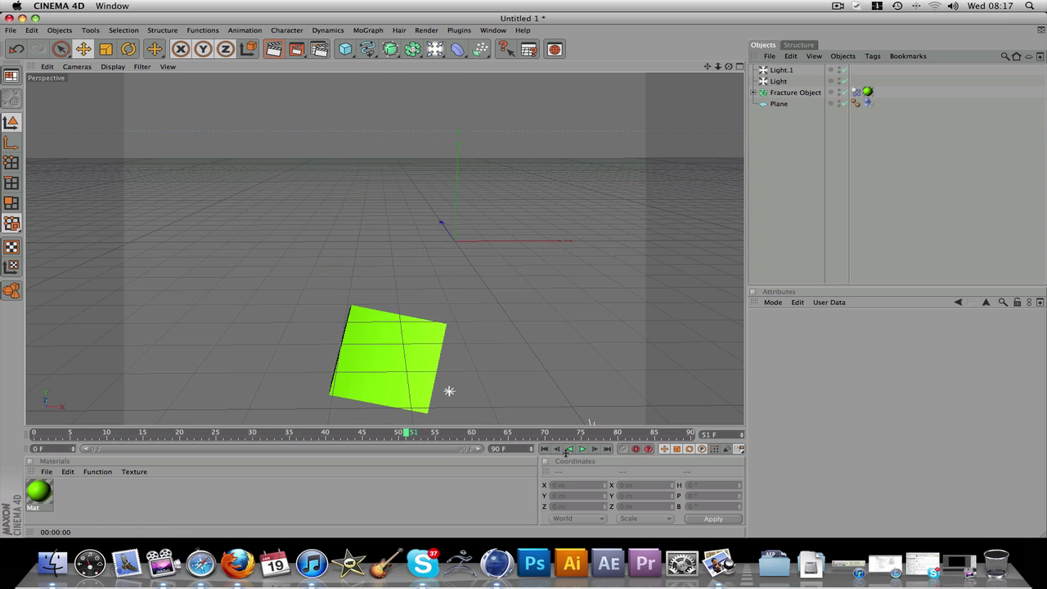
{"action": "left_click", "coordinate": [545, 449]}
{"action": "left_click", "coordinate": [581, 448]}
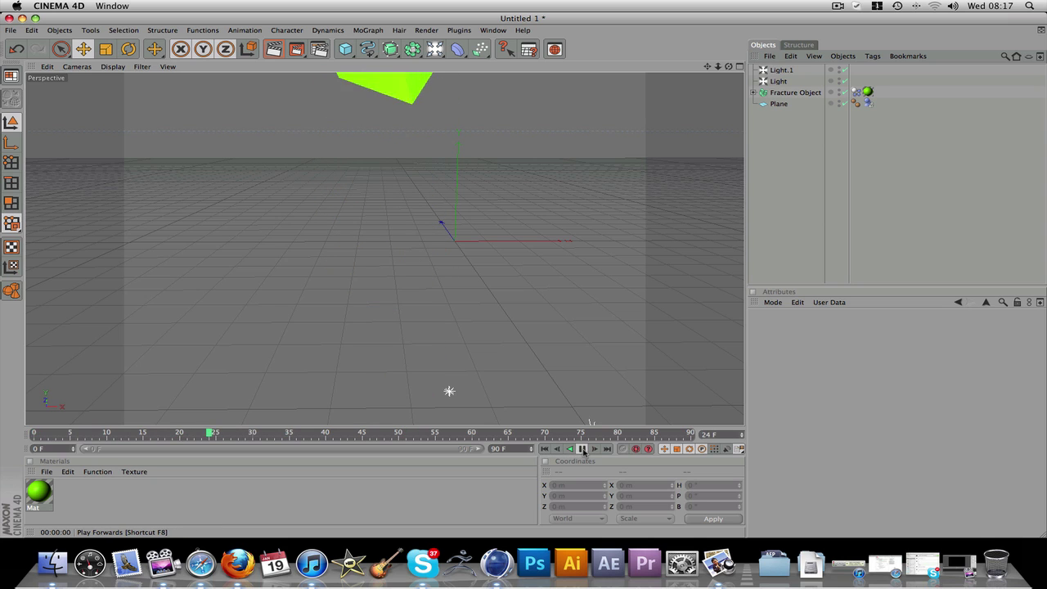
{"action": "left_click", "coordinate": [582, 448]}
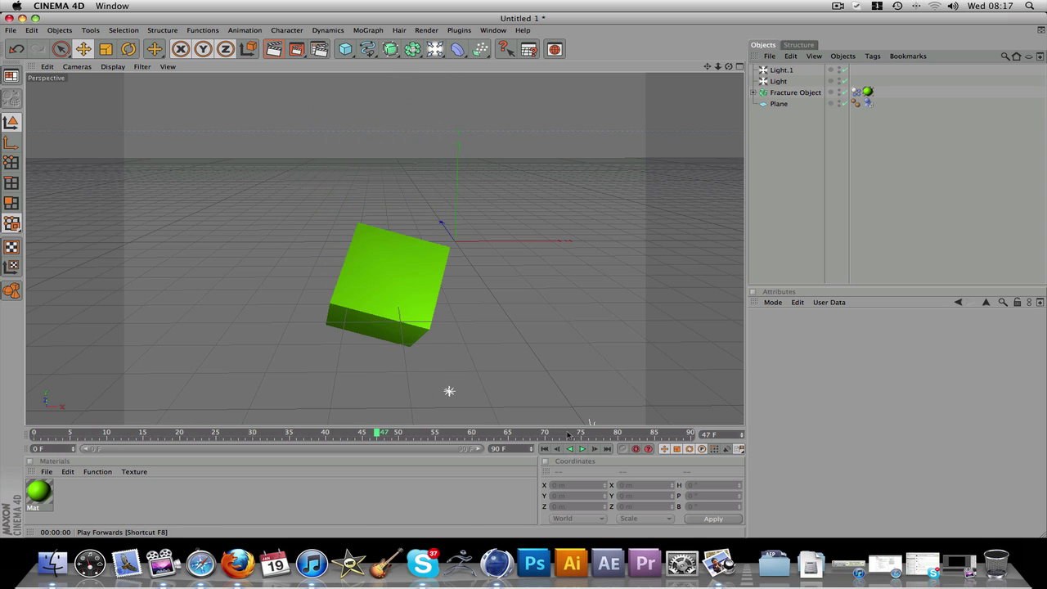
Open the render settings and set the output frame range to All Frames
{"action": "left_click", "coordinate": [320, 49]}
{"action": "left_click_drag", "start_coordinate": [320, 39], "coordinate": [715, 144]}
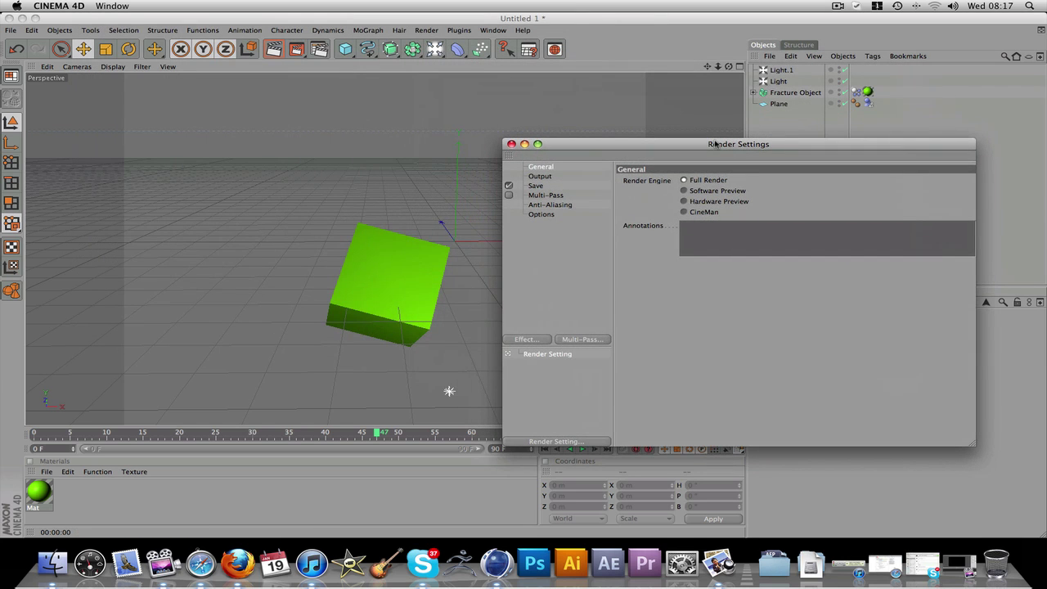
{"action": "left_click", "coordinate": [548, 178]}
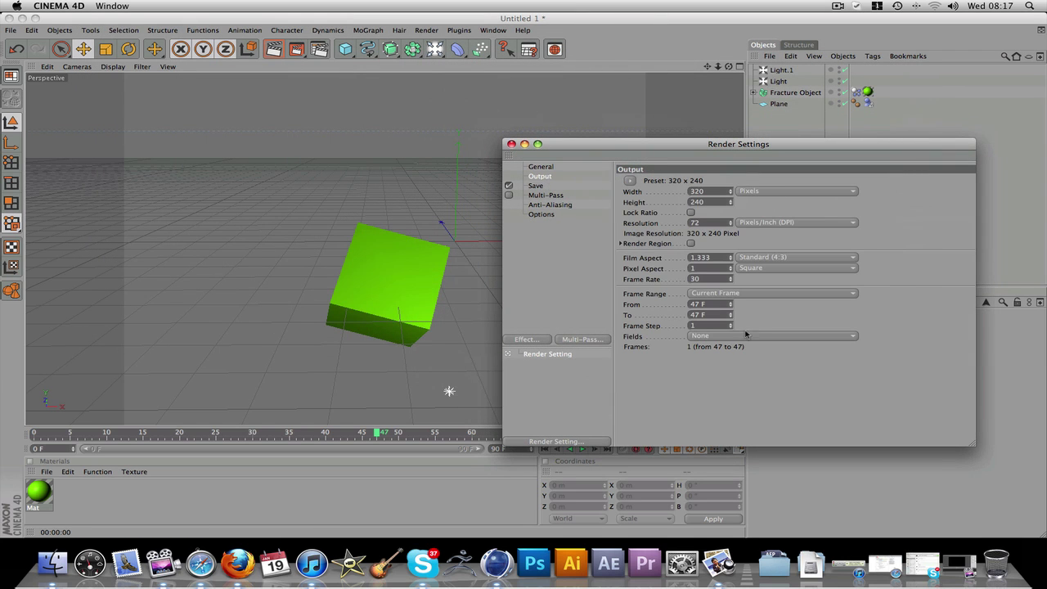
{"action": "left_click", "coordinate": [787, 294]}
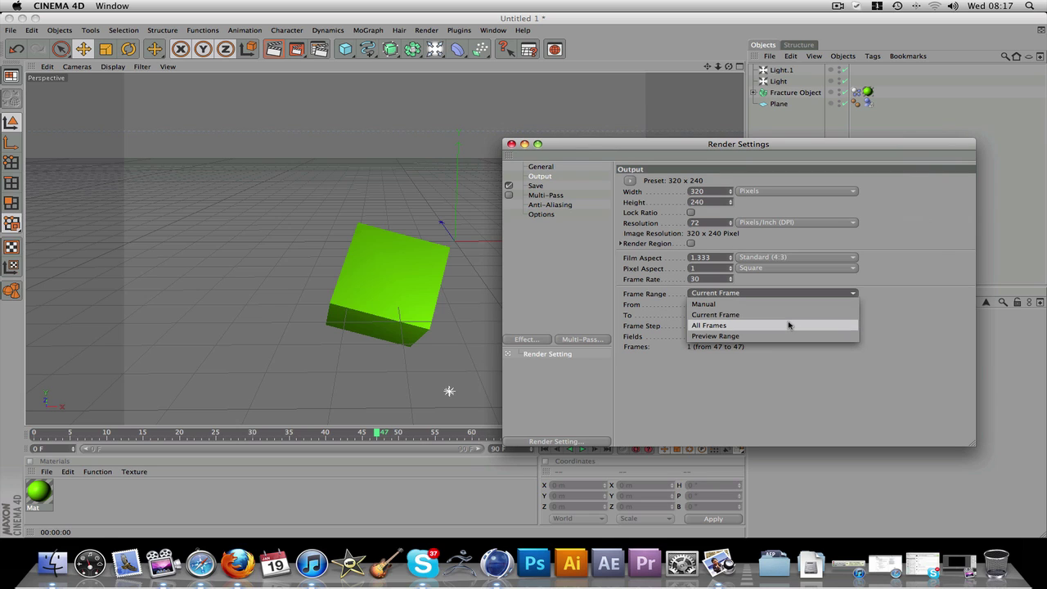
{"action": "left_click", "coordinate": [788, 325]}
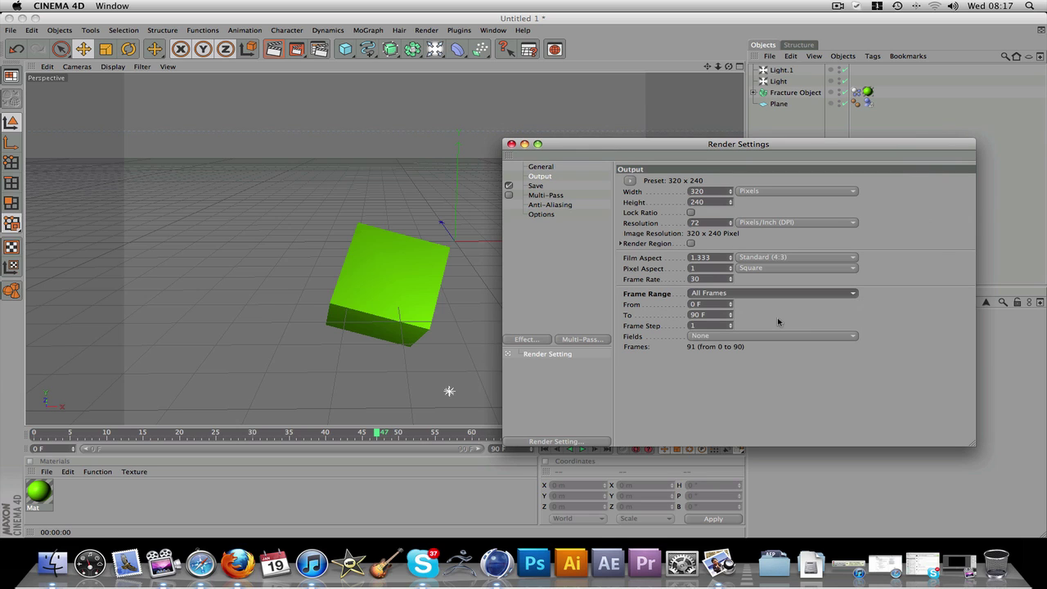
Apply the HDV/HDTV 720 29.97 film/video preset to the render output
{"action": "left_click", "coordinate": [630, 180]}
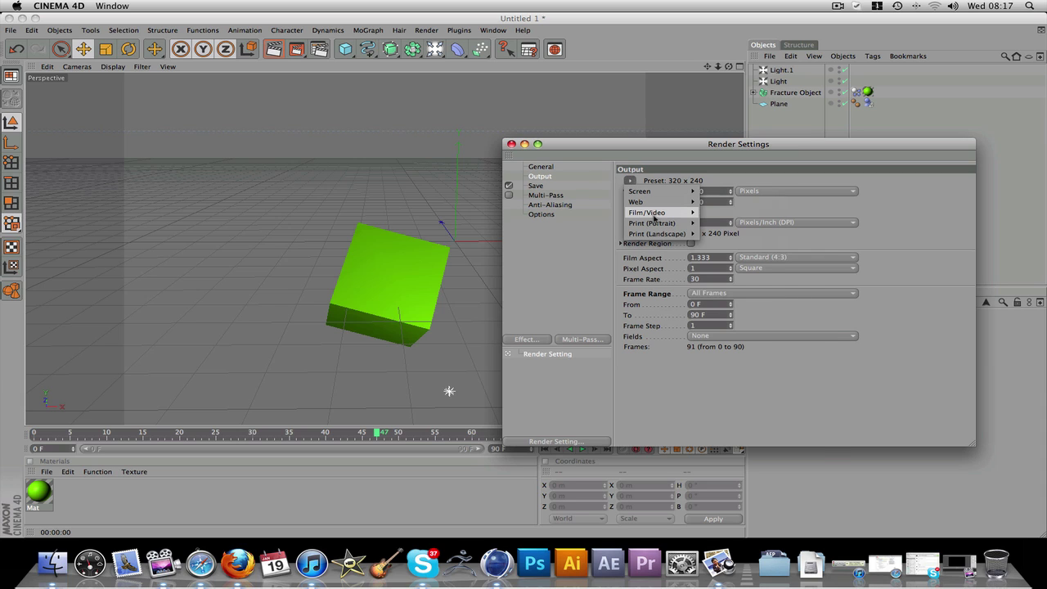
{"action": "mouse_move", "coordinate": [655, 216]}
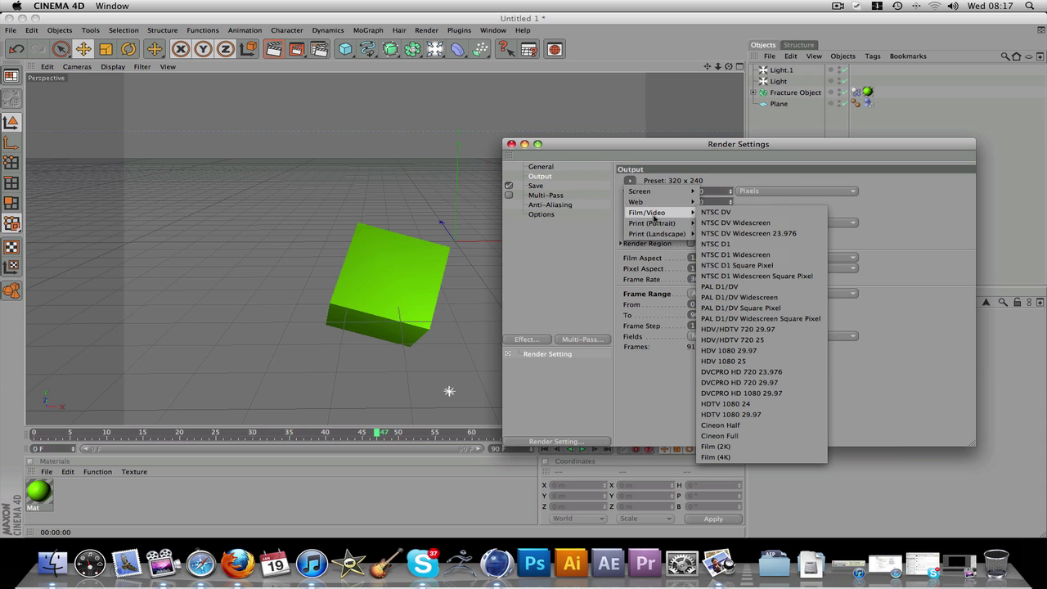
{"action": "left_click", "coordinate": [807, 330]}
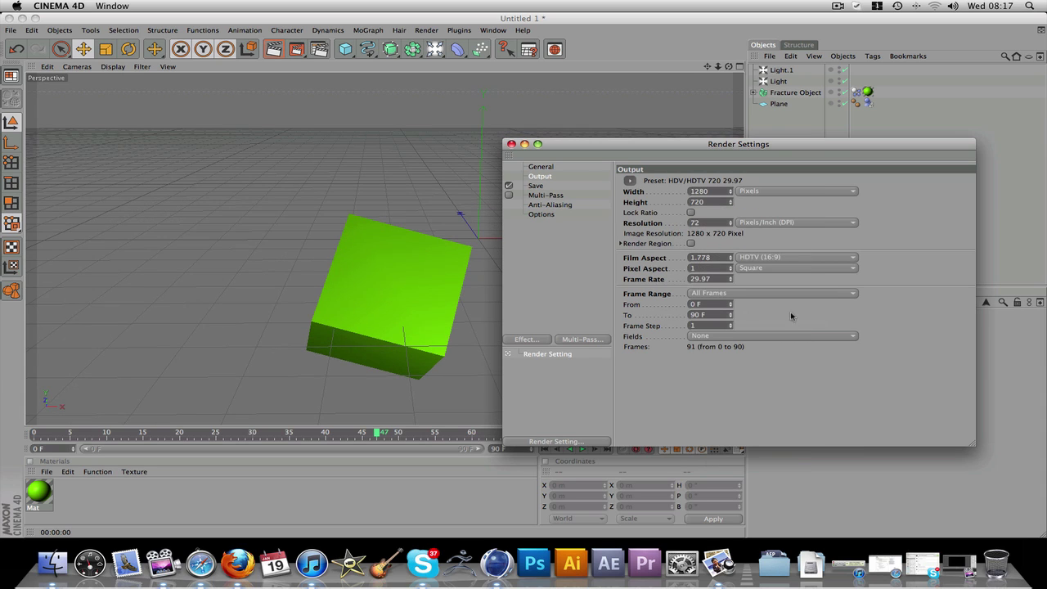
Create a new folder called Tutorial on the Desktop as the save location for the rendered images
{"action": "left_click", "coordinate": [535, 188]}
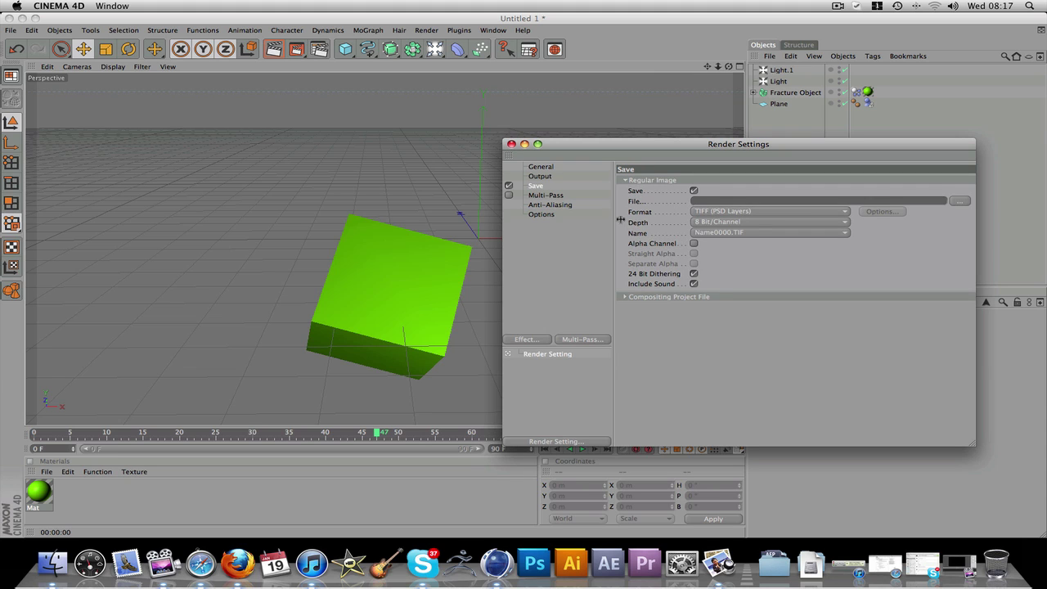
{"action": "left_click", "coordinate": [961, 201]}
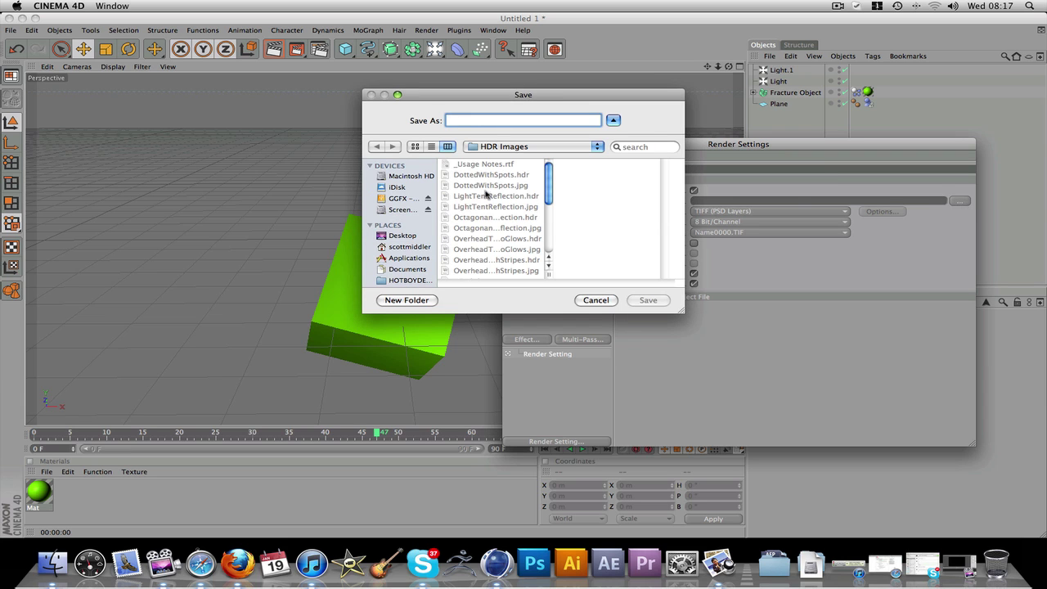
{"action": "left_click", "coordinate": [406, 235]}
{"action": "left_click", "coordinate": [406, 300]}
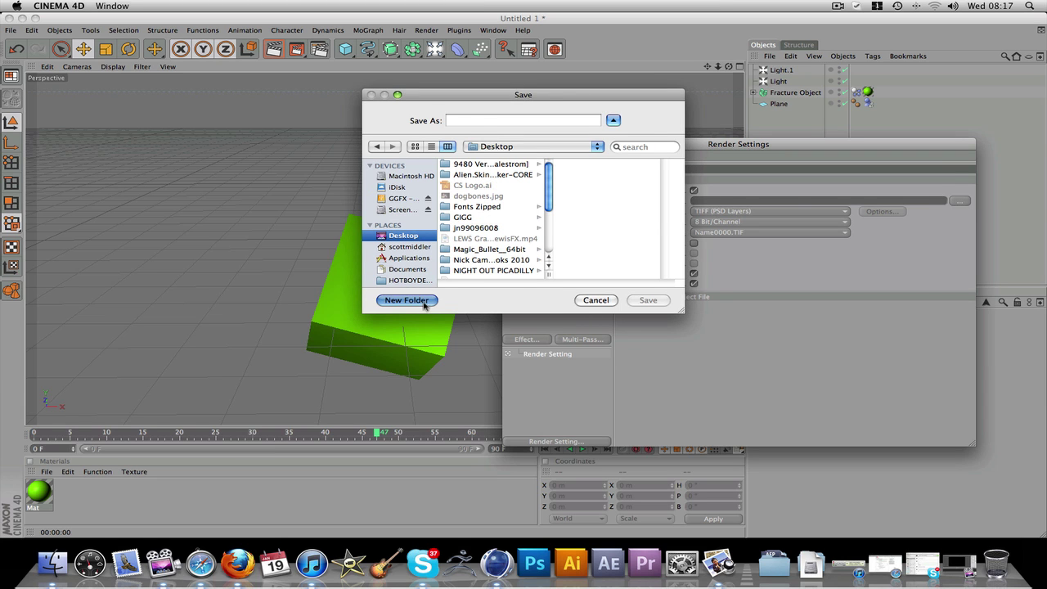
{"action": "left_click_drag", "start_coordinate": [505, 133], "coordinate": [282, 96]}
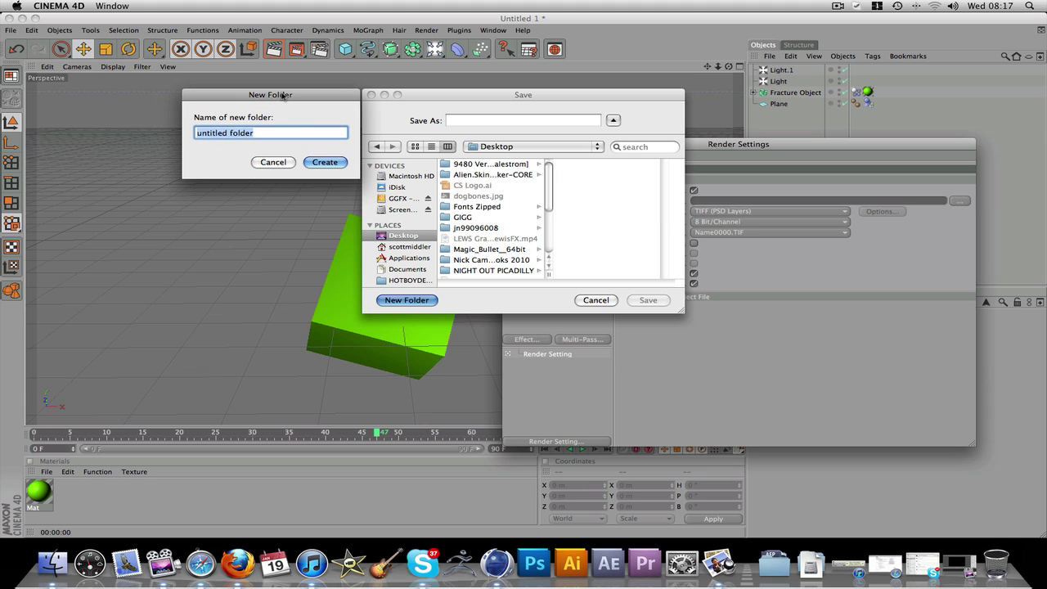
{"action": "triple_click", "coordinate": [306, 134]}
{"action": "type", "text": "Tutorial"}
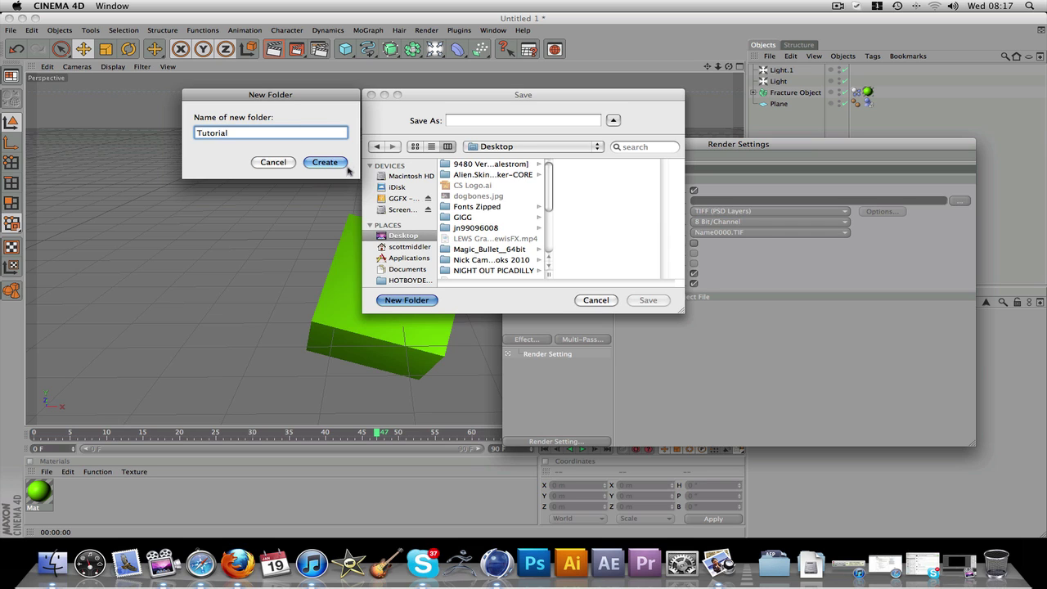
{"action": "left_click", "coordinate": [325, 162]}
Name the render output file "Tutorial animation" and save it in the Tutorial folder
{"action": "type", "text": "Tu"}
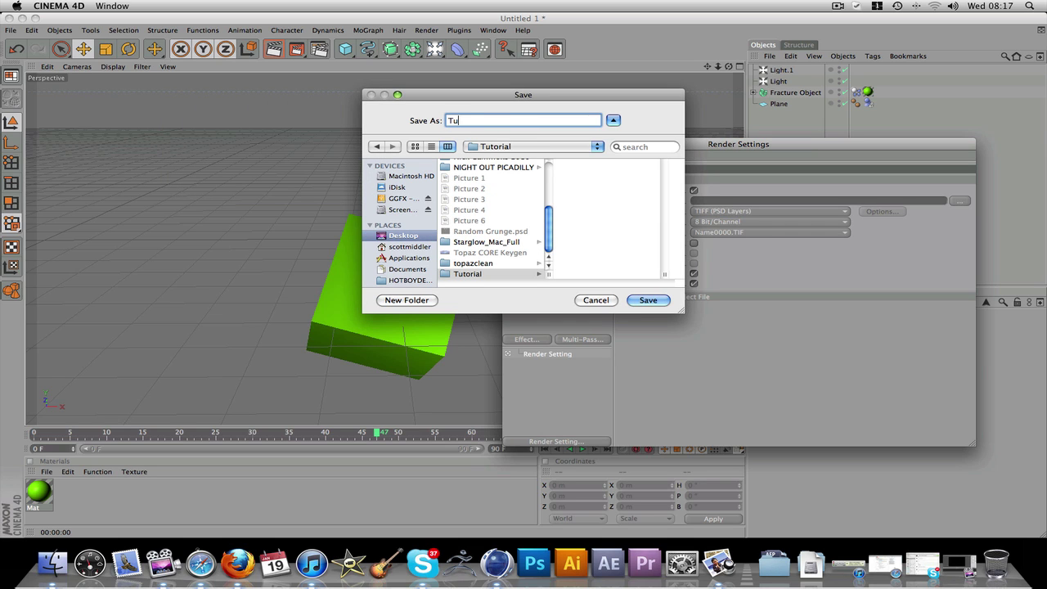
{"action": "type", "text": "torial animation"}
{"action": "left_click", "coordinate": [657, 301]}
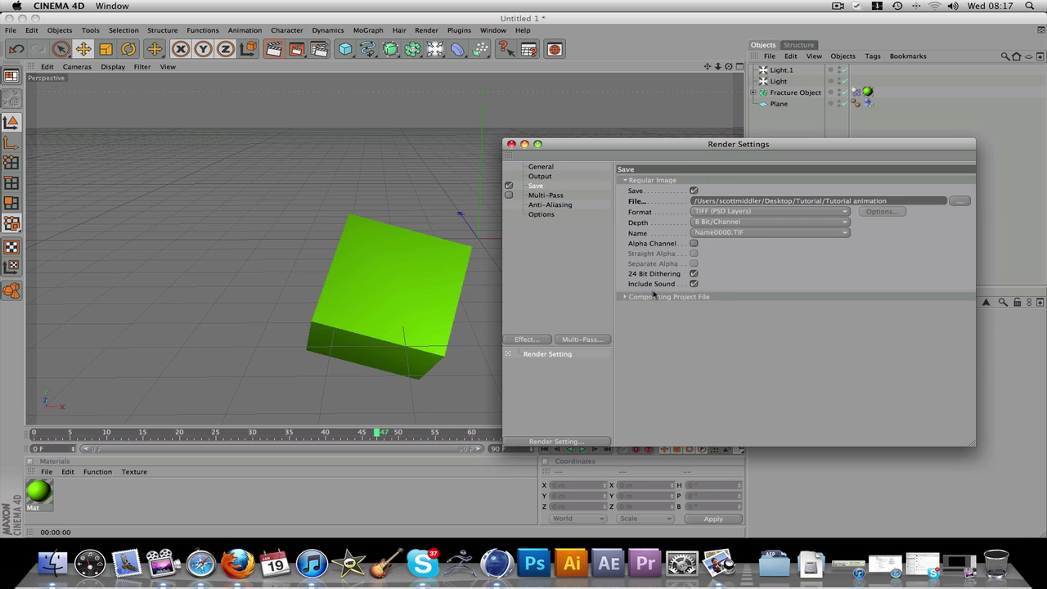
Enable the alpha channel for the saved images with TIFF (PSD Layers) as the format, and close the render settings
{"action": "left_click", "coordinate": [694, 244]}
{"action": "left_click", "coordinate": [694, 244]}
{"action": "left_click", "coordinate": [695, 244]}
{"action": "left_click", "coordinate": [694, 245]}
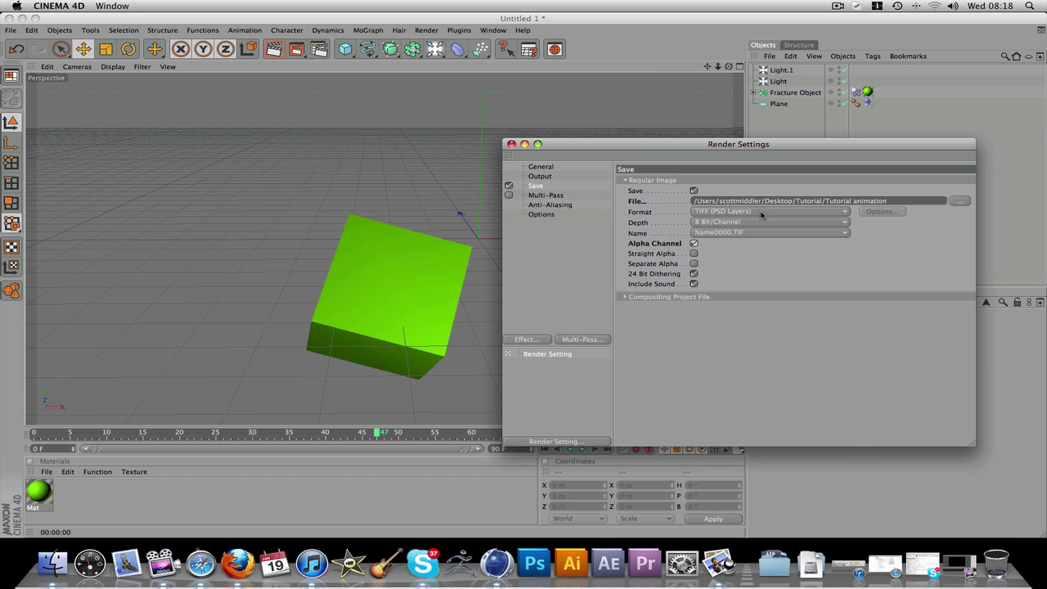
{"action": "left_click", "coordinate": [761, 213]}
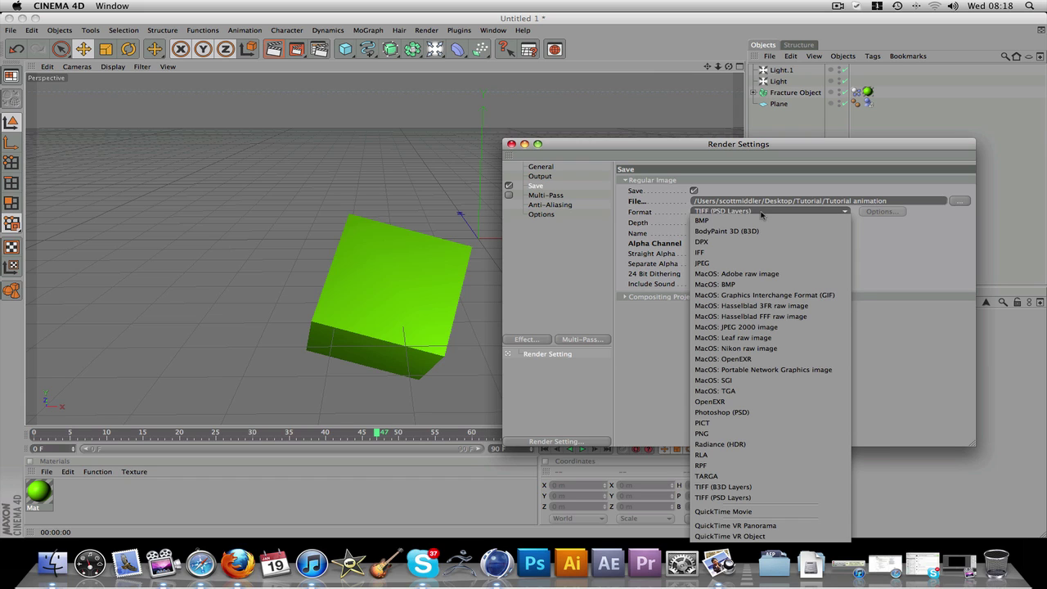
{"action": "left_click", "coordinate": [776, 498]}
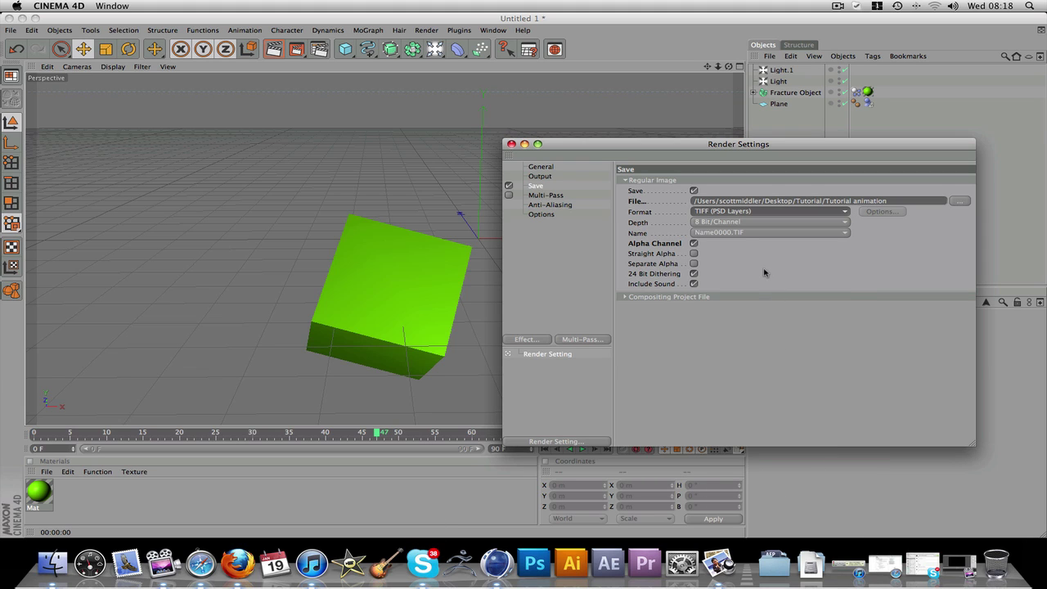
{"action": "left_click", "coordinate": [512, 144]}
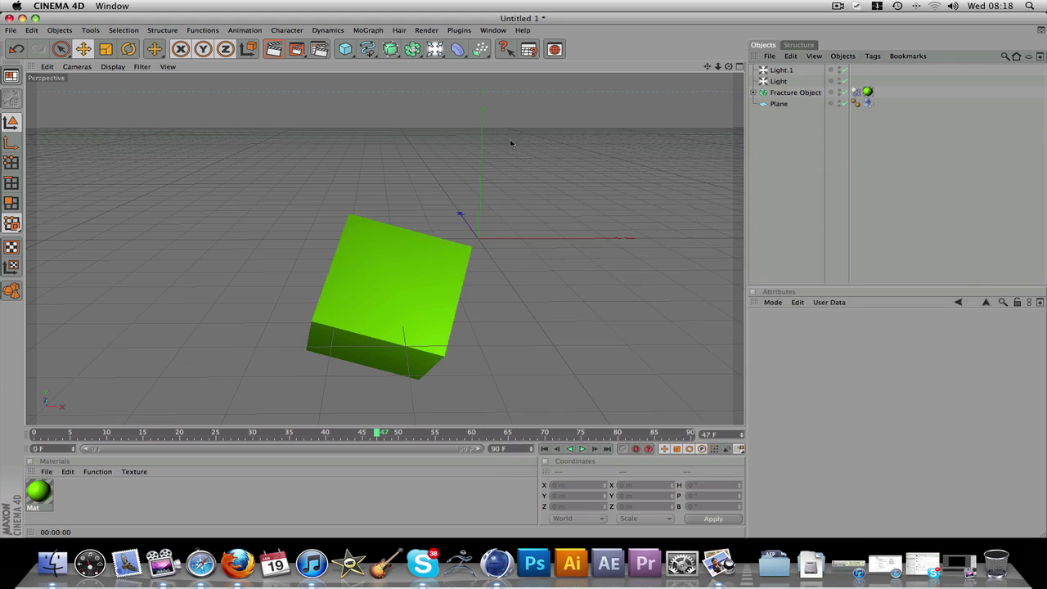
Return the animation to frame 0 and render it to the Picture Viewer
{"action": "left_click", "coordinate": [544, 449]}
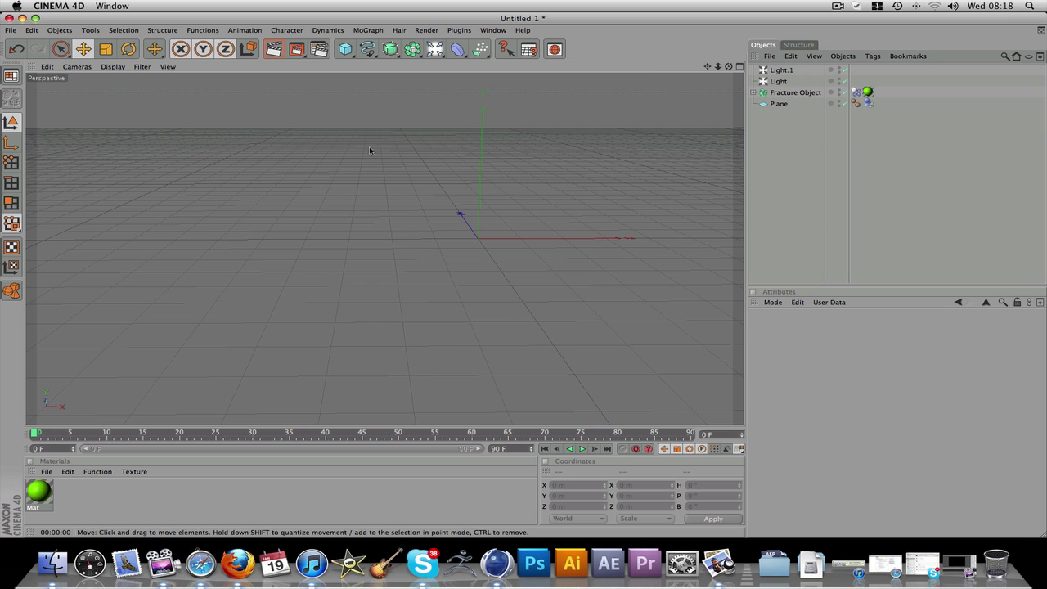
{"action": "left_click", "coordinate": [297, 50]}
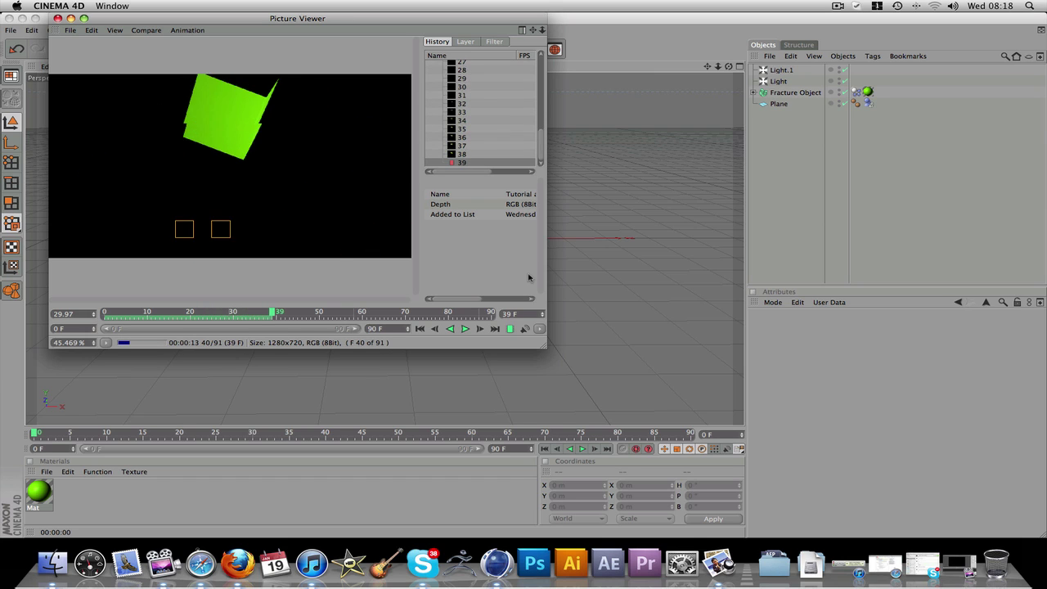
Open the Tutorial folder on the desktop and step back and forth through previews of the rendered TIFF frames
{"action": "key", "text": "F11"}
{"action": "left_click", "coordinate": [620, 307]}
{"action": "double_click", "coordinate": [804, 135]}
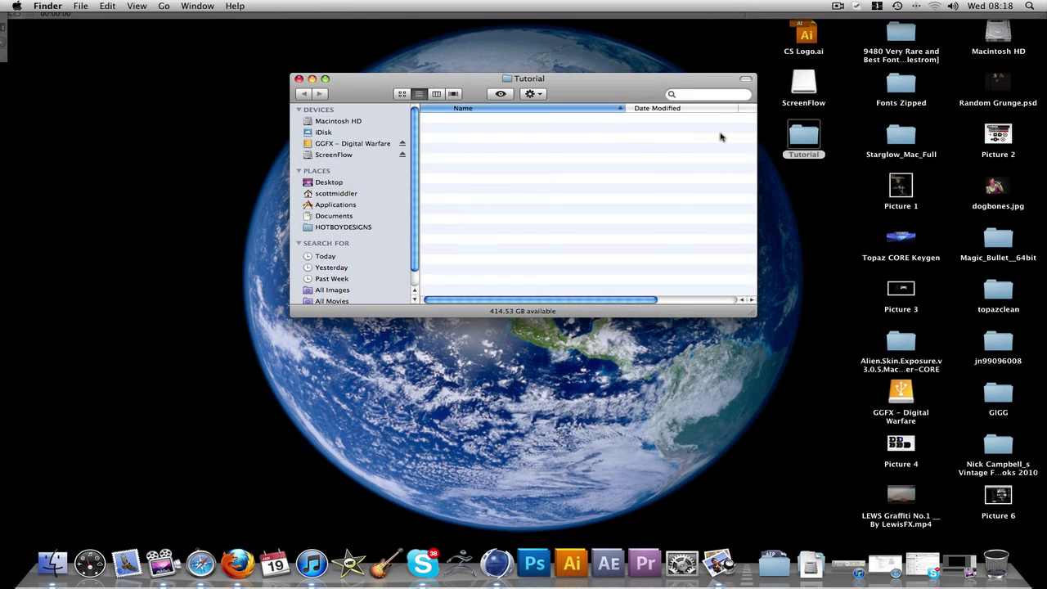
{"action": "left_click", "coordinate": [512, 122]}
{"action": "key", "text": "space"}
{"action": "key", "text": "Down"}
{"action": "key", "text": "Down"}
{"action": "key", "text": "Down"}
{"action": "key", "text": "Down"}
{"action": "key", "text": "Down"}
{"action": "key", "text": "Down"}
{"action": "key", "text": "Down"}
{"action": "key", "text": "Down"}
{"action": "key", "text": "Down"}
{"action": "key", "text": "Down"}
{"action": "key", "text": "Down"}
{"action": "key", "text": "Down"}
{"action": "key", "text": "Down"}
{"action": "key", "text": "Down"}
{"action": "key", "text": "Down"}
{"action": "key", "text": "Down"}
{"action": "key", "text": "Down"}
{"action": "key", "text": "Down"}
{"action": "key", "text": "Down"}
{"action": "key", "text": "Down"}
{"action": "key", "text": "Down"}
{"action": "key", "text": "Down"}
{"action": "key", "text": "Down"}
{"action": "key", "text": "Down"}
{"action": "key", "text": "Down"}
{"action": "key", "text": "Down"}
{"action": "key", "text": "Down"}
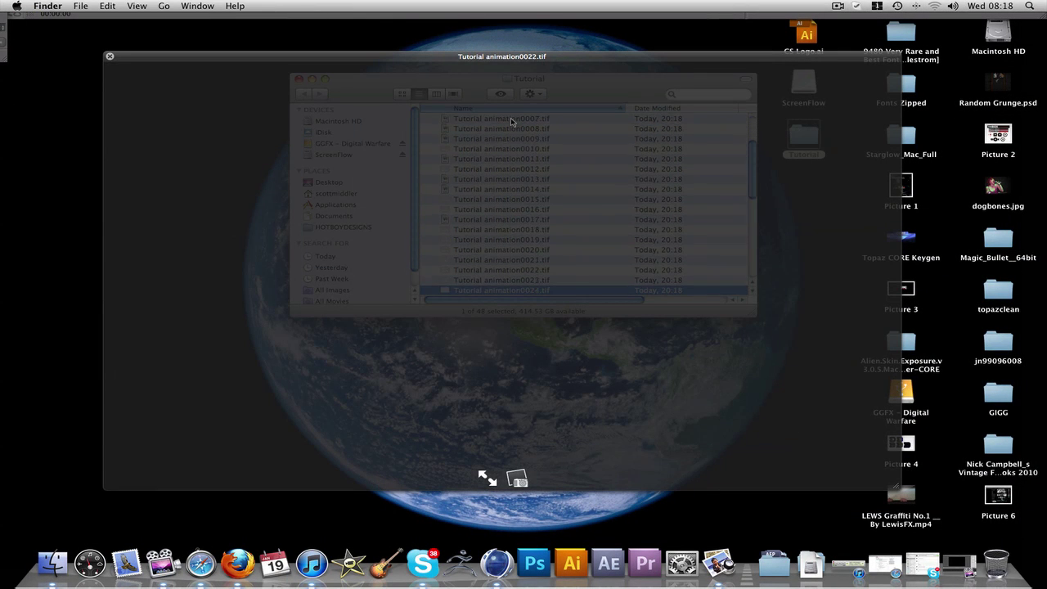
{"action": "key", "text": "Down"}
{"action": "key", "text": "Down"}
{"action": "key", "text": "Down"}
{"action": "key", "text": "Down"}
{"action": "key", "text": "Down"}
{"action": "key", "text": "Down"}
{"action": "key", "text": "Down"}
{"action": "key", "text": "Down"}
{"action": "key", "text": "Down"}
{"action": "key", "text": "Down"}
{"action": "key", "text": "Down"}
{"action": "key", "text": "Down"}
{"action": "key", "text": "Down"}
{"action": "key", "text": "Down"}
{"action": "key", "text": "Down"}
{"action": "key", "text": "Down"}
{"action": "key", "text": "Down"}
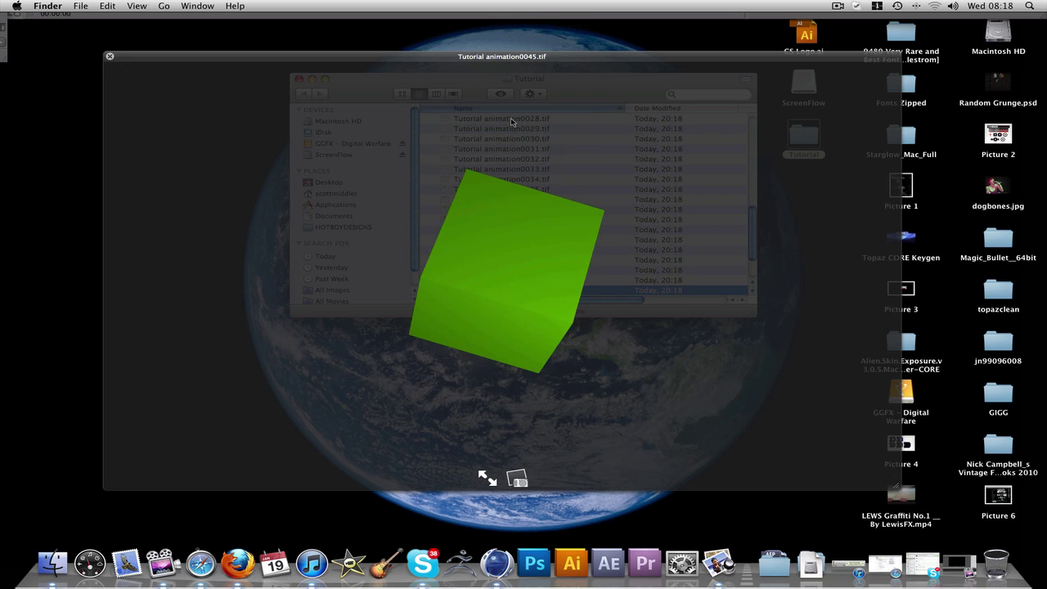
{"action": "key", "text": "Up"}
{"action": "key", "text": "Up"}
{"action": "key", "text": "Up"}
{"action": "key", "text": "Up"}
{"action": "key", "text": "Up"}
{"action": "key", "text": "Up"}
{"action": "key", "text": "Up"}
{"action": "key", "text": "Up"}
{"action": "key", "text": "Up"}
{"action": "key", "text": "Up"}
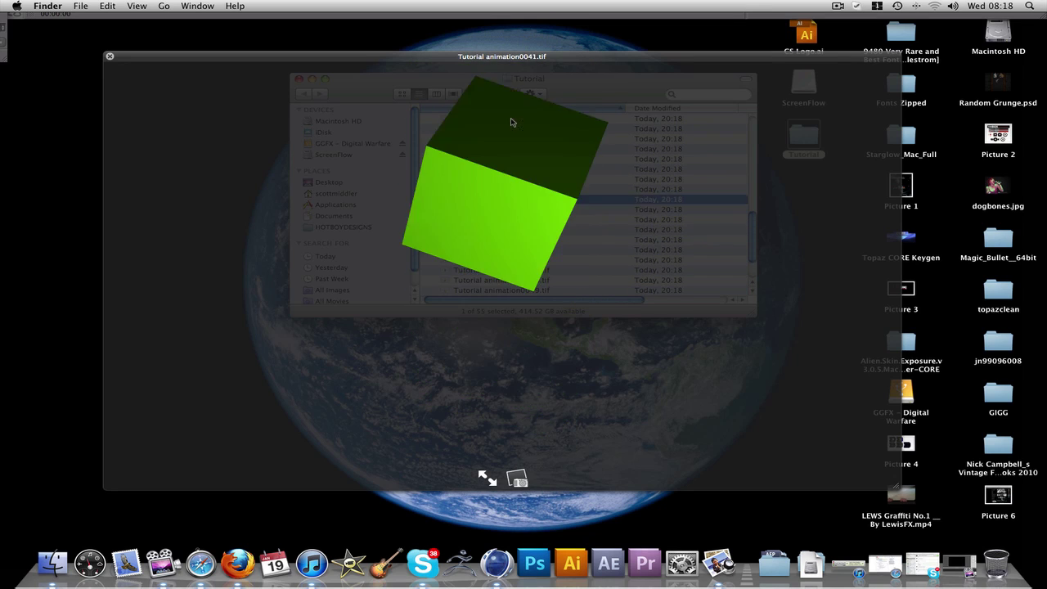
{"action": "key", "text": "Down"}
{"action": "key", "text": "Down"}
{"action": "key", "text": "Down"}
{"action": "key", "text": "Down"}
{"action": "key", "text": "Down"}
{"action": "key", "text": "Down"}
{"action": "key", "text": "Down"}
{"action": "key", "text": "Down"}
{"action": "key", "text": "Down"}
{"action": "key", "text": "Down"}
{"action": "key", "text": "Down"}
{"action": "key", "text": "Down"}
{"action": "key", "text": "Down"}
{"action": "key", "text": "Down"}
{"action": "key", "text": "Down"}
{"action": "key", "text": "Down"}
{"action": "key", "text": "Down"}
{"action": "key", "text": "Down"}
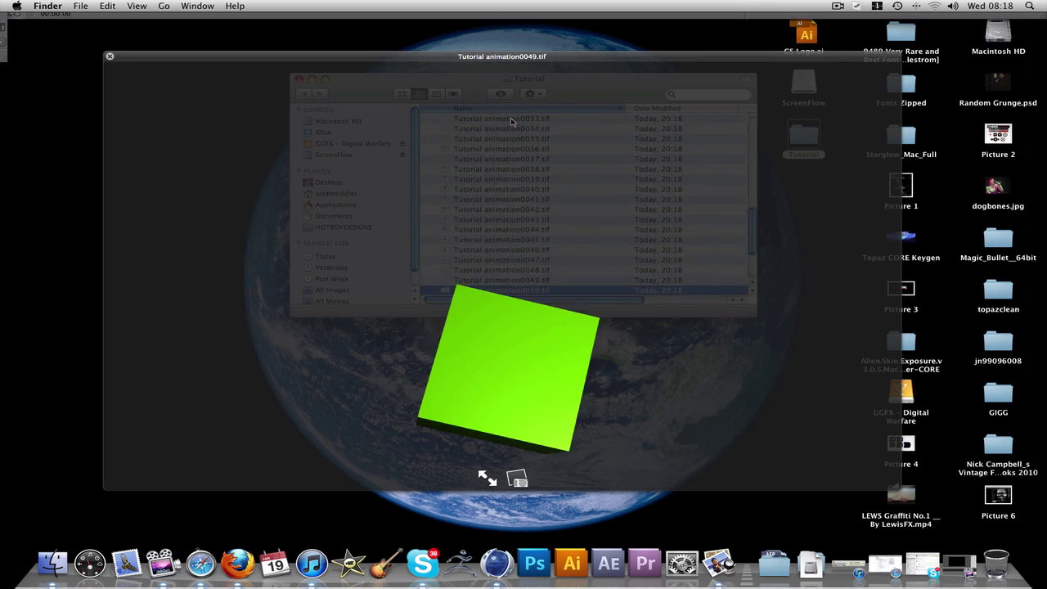
{"action": "key", "text": "Up"}
{"action": "key", "text": "Up"}
{"action": "key", "text": "Up"}
{"action": "key", "text": "Up"}
{"action": "key", "text": "Up"}
{"action": "key", "text": "Up"}
{"action": "key", "text": "Up"}
{"action": "key", "text": "Up"}
{"action": "key", "text": "Up"}
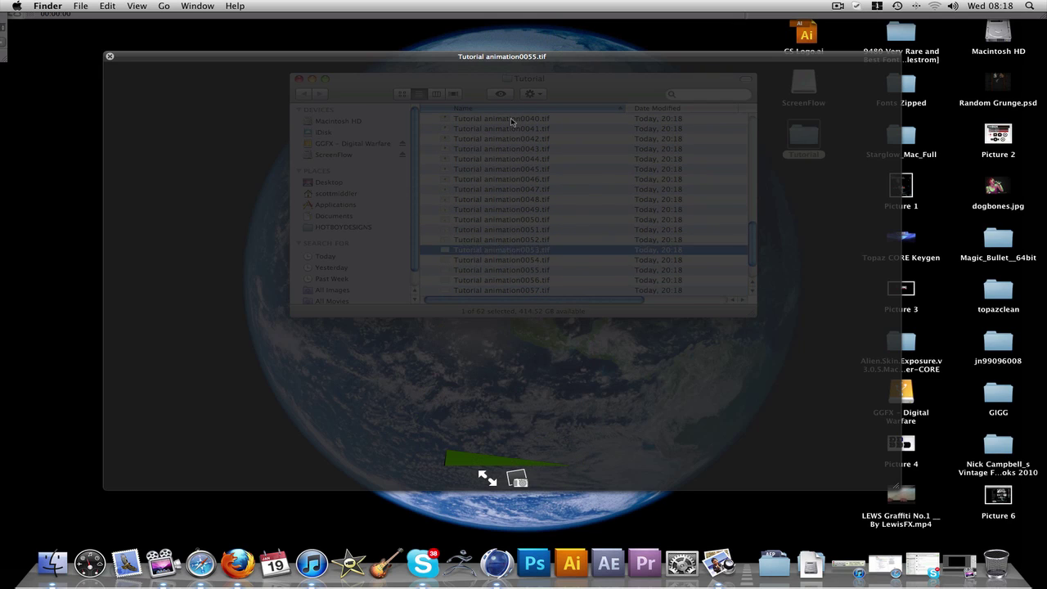
{"action": "key", "text": "Up"}
{"action": "key", "text": "Up"}
{"action": "key", "text": "Up"}
{"action": "key", "text": "Up"}
{"action": "key", "text": "Up"}
{"action": "key", "text": "Up"}
{"action": "key", "text": "Up"}
{"action": "key", "text": "Up"}
{"action": "key", "text": "Up"}
{"action": "key", "text": "Up"}
{"action": "key", "text": "Up"}
{"action": "key", "text": "Up"}
{"action": "key", "text": "Up"}
{"action": "key", "text": "Up"}
{"action": "key", "text": "Up"}
{"action": "key", "text": "Up"}
{"action": "key", "text": "Up"}
{"action": "key", "text": "Up"}
{"action": "key", "text": "Up"}
{"action": "key", "text": "Up"}
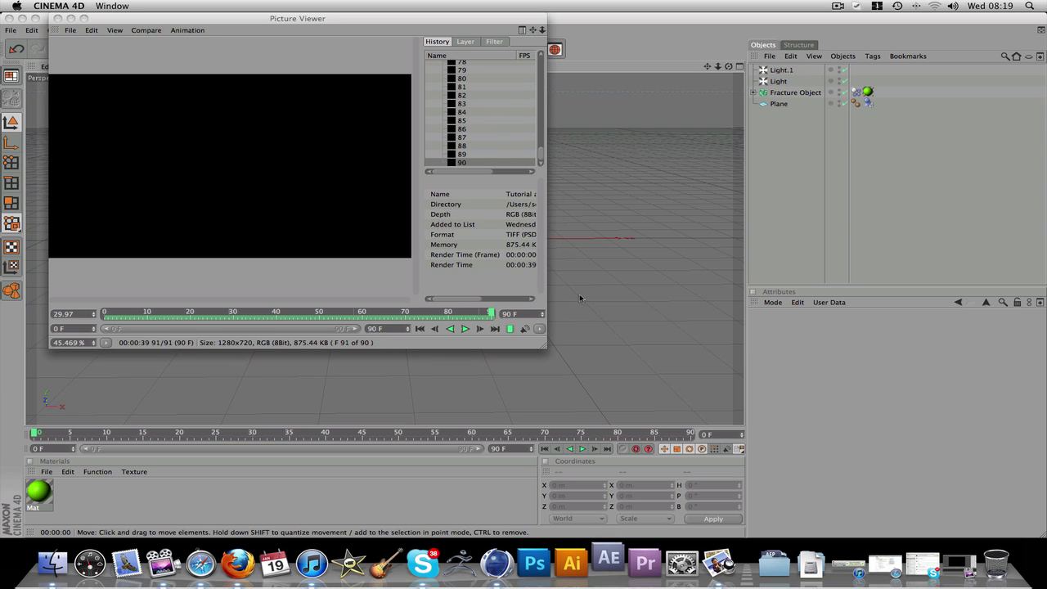
Close the Picture Viewer and switch from Cinema 4D to After Effects, acknowledging the plug-in warning at startup
{"action": "left_click", "coordinate": [57, 18]}
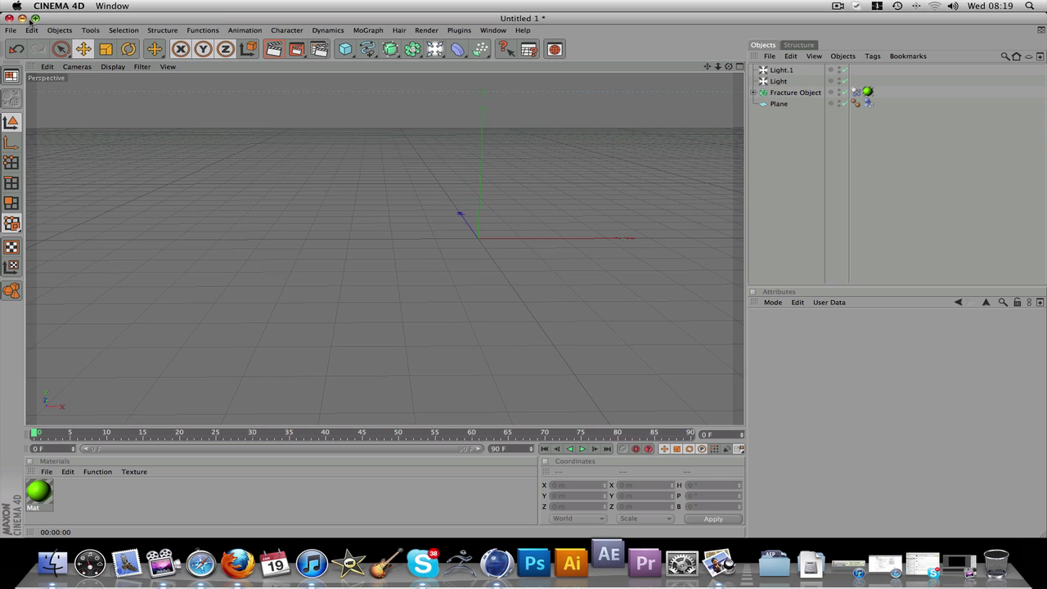
{"action": "left_click", "coordinate": [22, 18]}
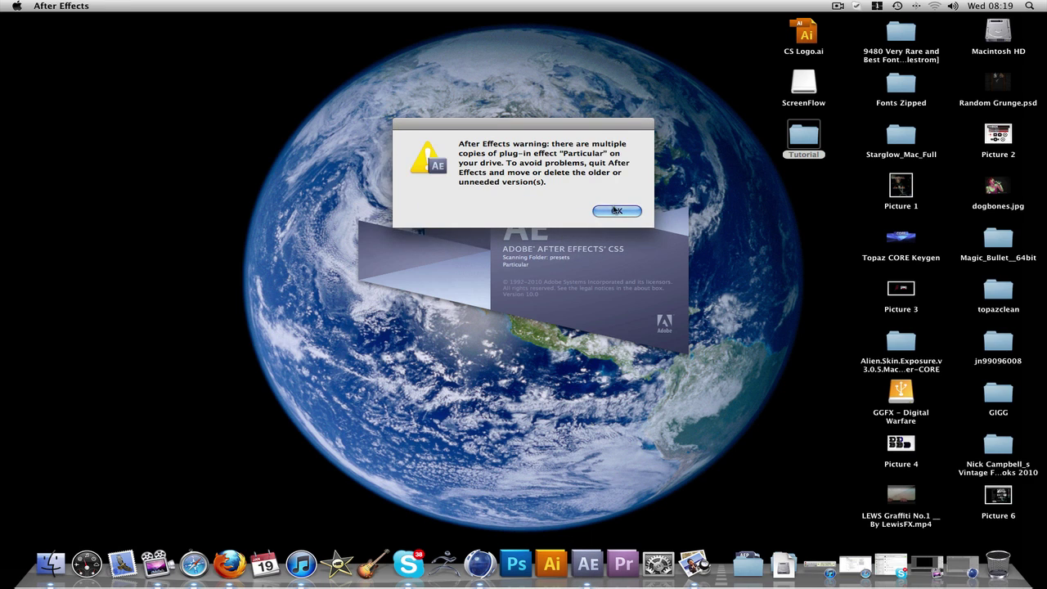
{"action": "left_click", "coordinate": [624, 211]}
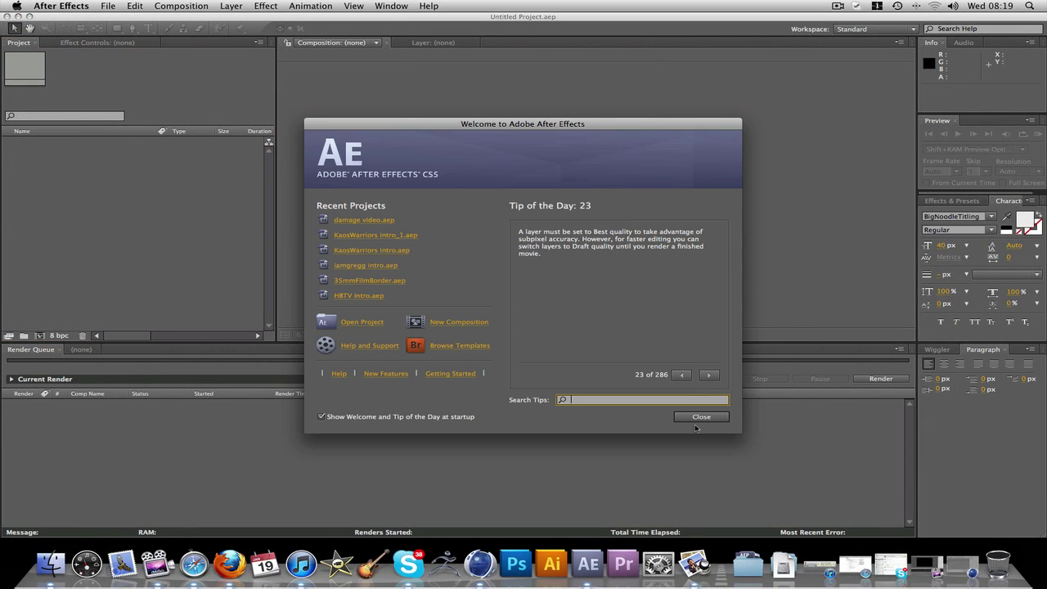
Start a new composition from the welcome screen and set its frame rate to 29.97 frames per second
{"action": "left_click", "coordinate": [473, 323]}
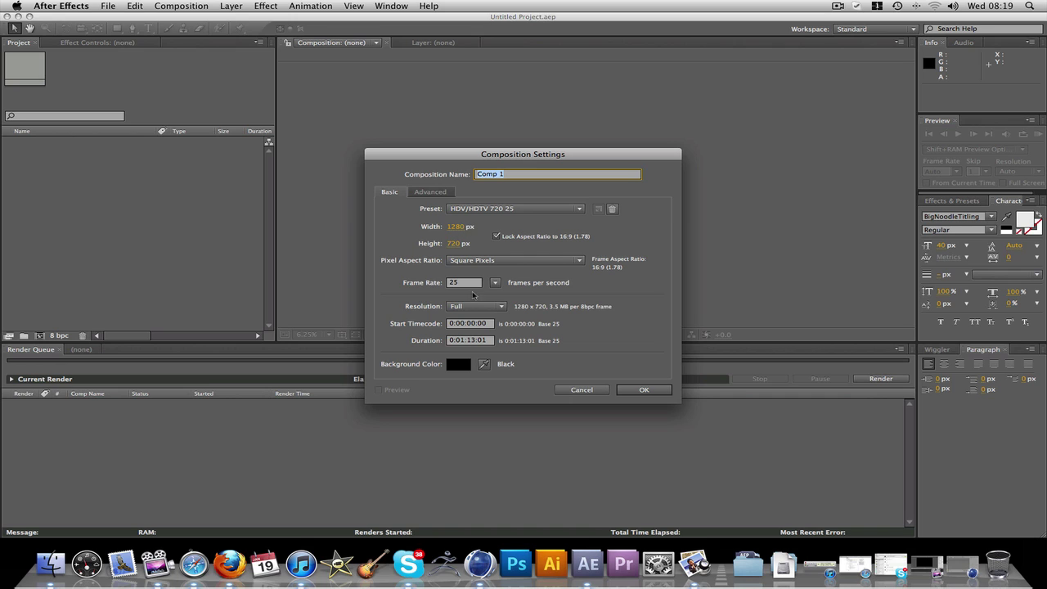
{"action": "left_click", "coordinate": [465, 282]}
{"action": "left_click", "coordinate": [495, 282]}
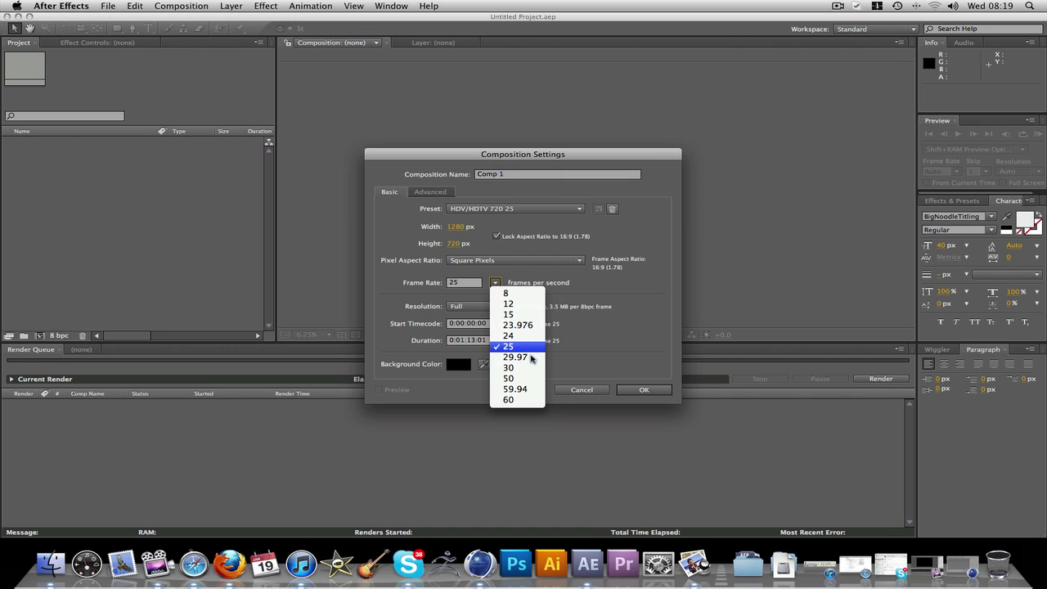
{"action": "left_click", "coordinate": [515, 356]}
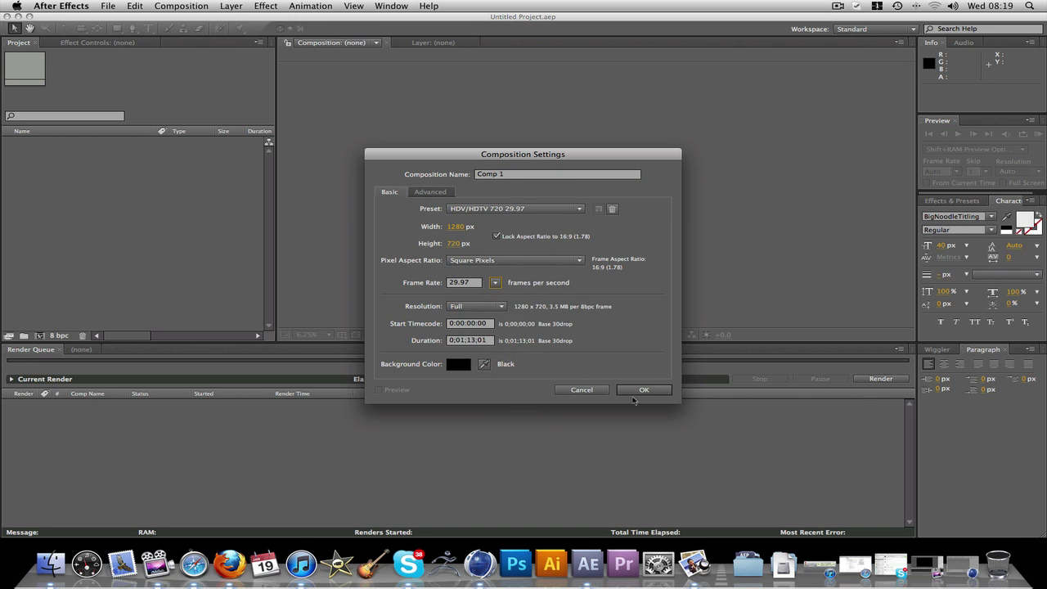
Set the composition's duration to 10 seconds and create it
{"action": "left_click", "coordinate": [465, 342]}
{"action": "key", "text": "BackSpace"}
{"action": "key", "text": "BackSpace"}
{"action": "key", "text": "BackSpace"}
{"action": "type", "text": "10"}
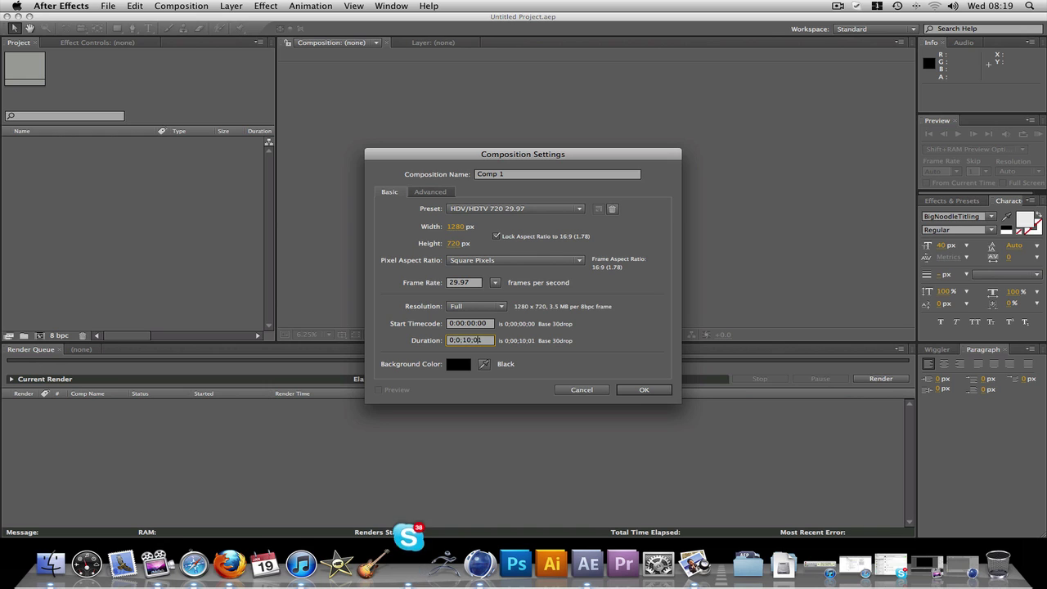
{"action": "left_click", "coordinate": [657, 389]}
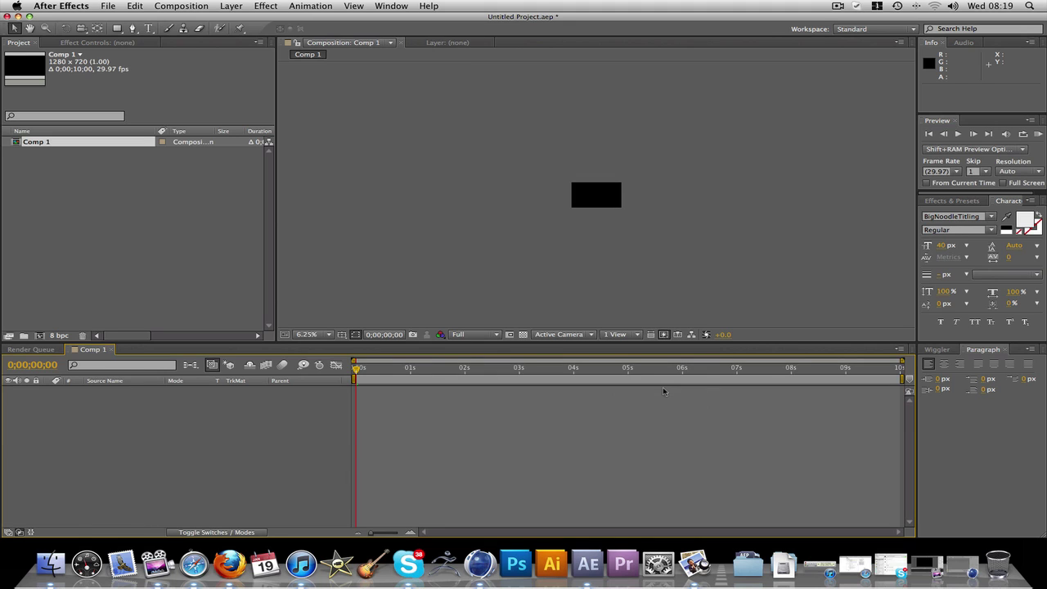
Start importing a file into the project and browse to the Tutorial folder on the desktop
{"action": "key", "text": "super+i"}
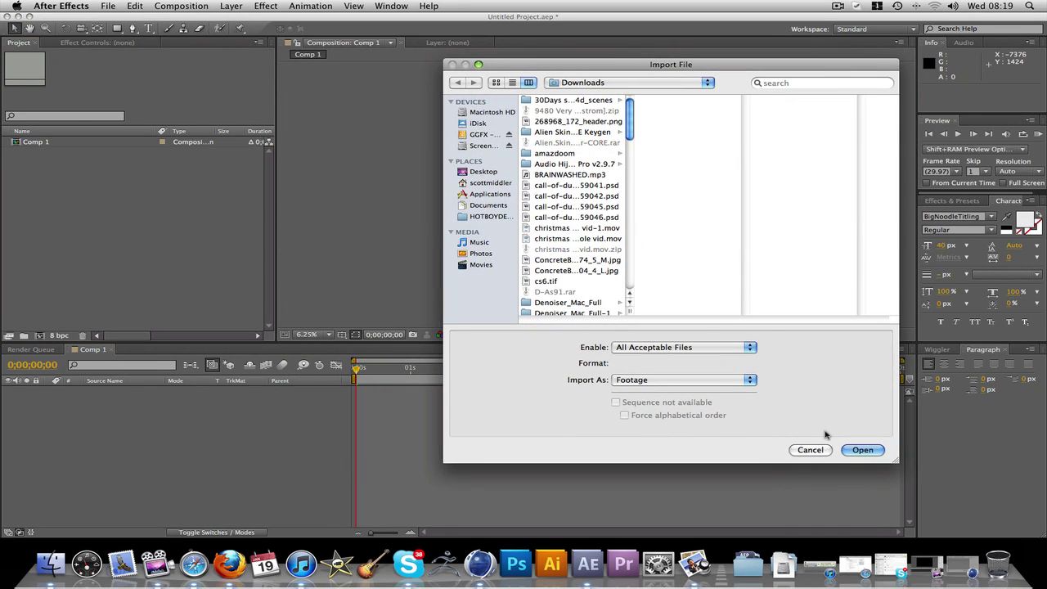
{"action": "left_click", "coordinate": [808, 450]}
{"action": "right_click", "coordinate": [200, 241]}
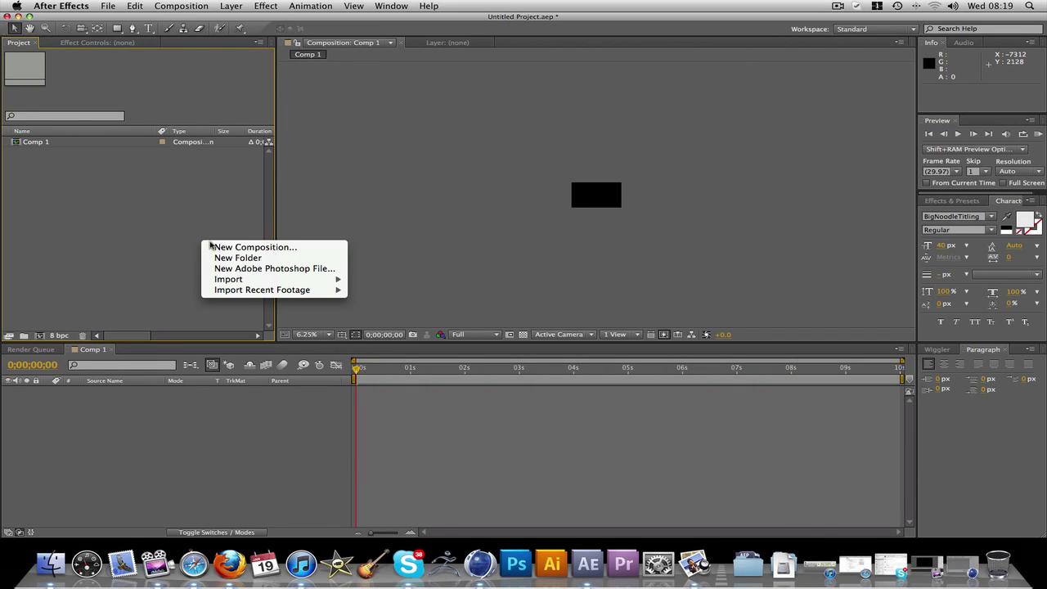
{"action": "mouse_move", "coordinate": [255, 283]}
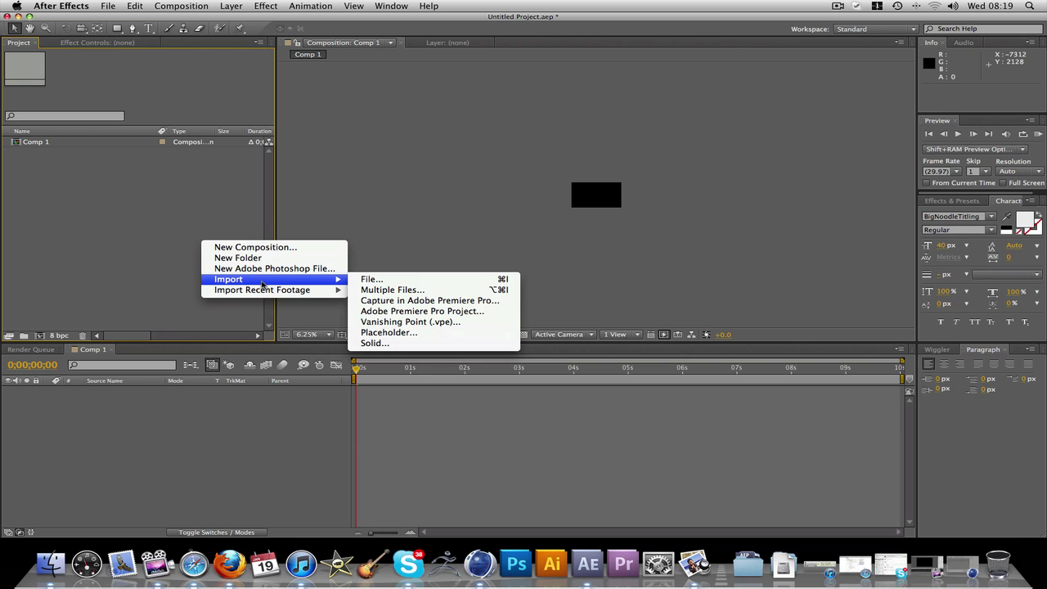
{"action": "left_click", "coordinate": [372, 280]}
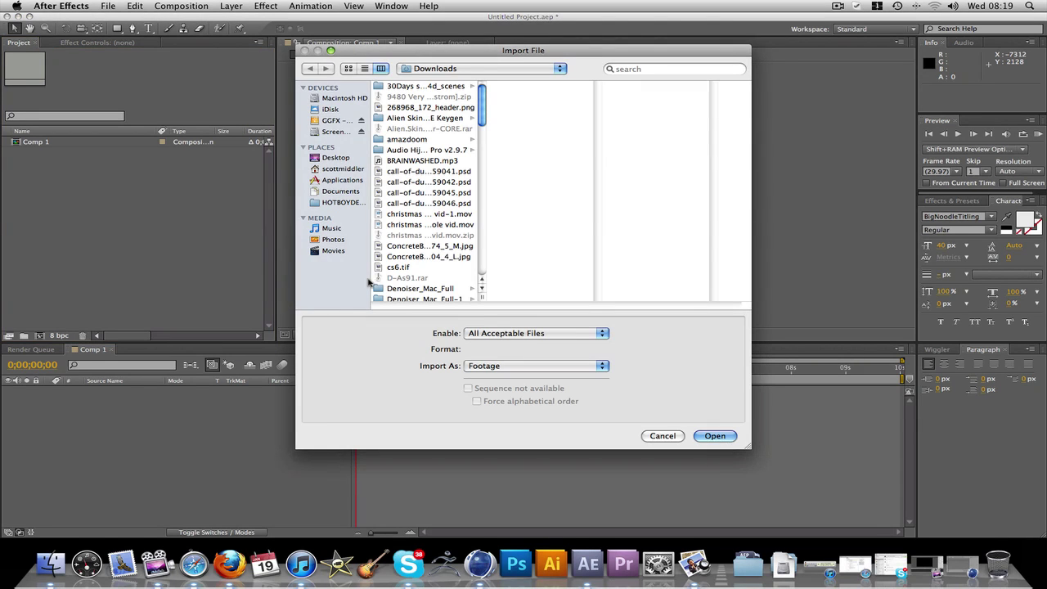
{"action": "left_click", "coordinate": [335, 158]}
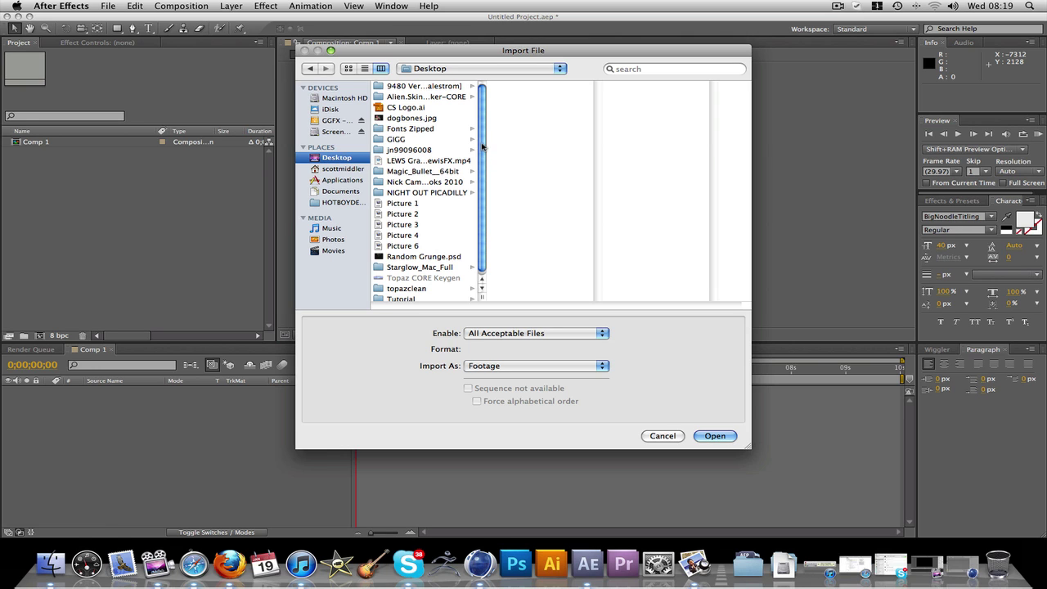
{"action": "left_click_drag", "start_coordinate": [482, 145], "coordinate": [481, 220]}
{"action": "left_click", "coordinate": [421, 296]}
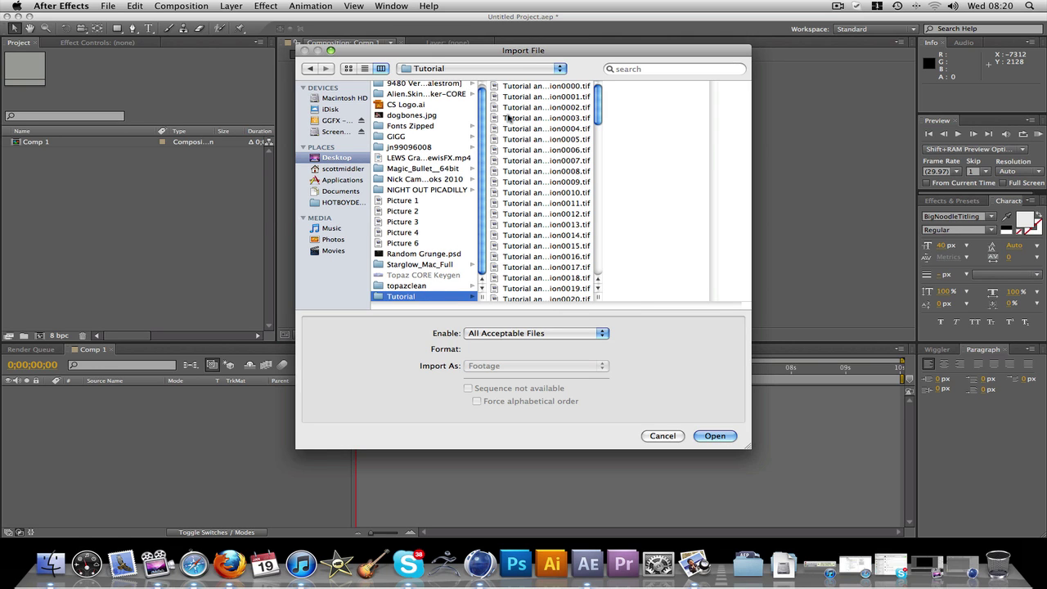
Import the rendered frames from Tutorial animation0000.tif onward as a TIFF sequence, with the alpha interpreted as Straight - Unmatted
{"action": "left_click", "coordinate": [572, 86]}
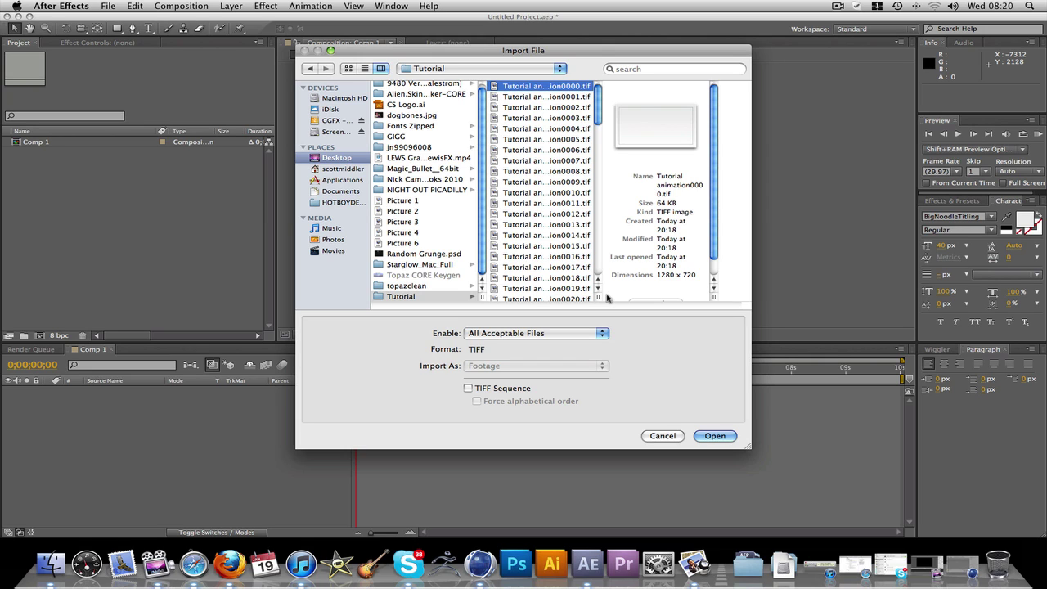
{"action": "left_click", "coordinate": [468, 389]}
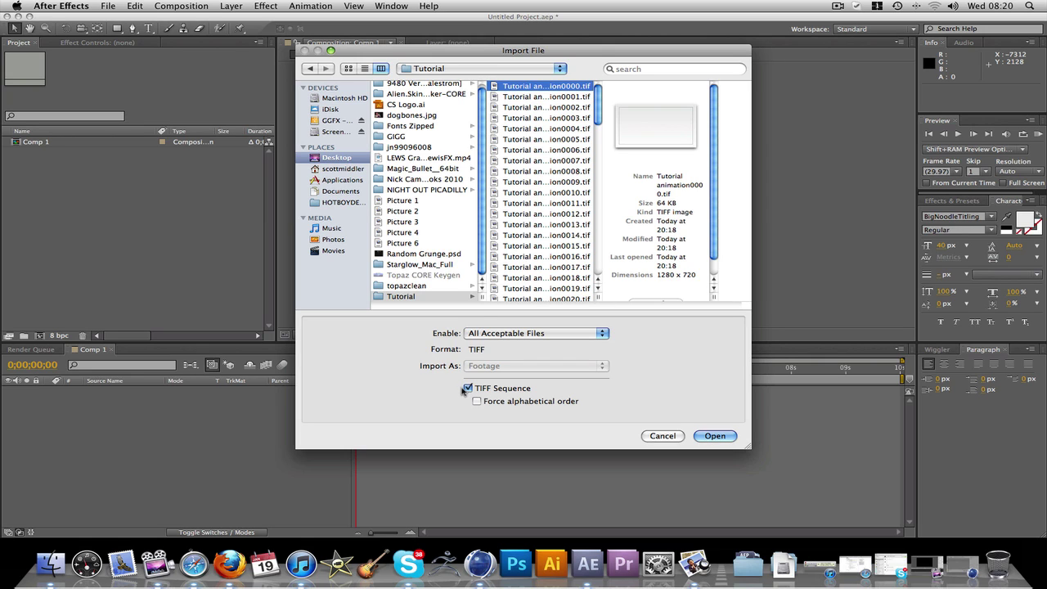
{"action": "left_click", "coordinate": [723, 436]}
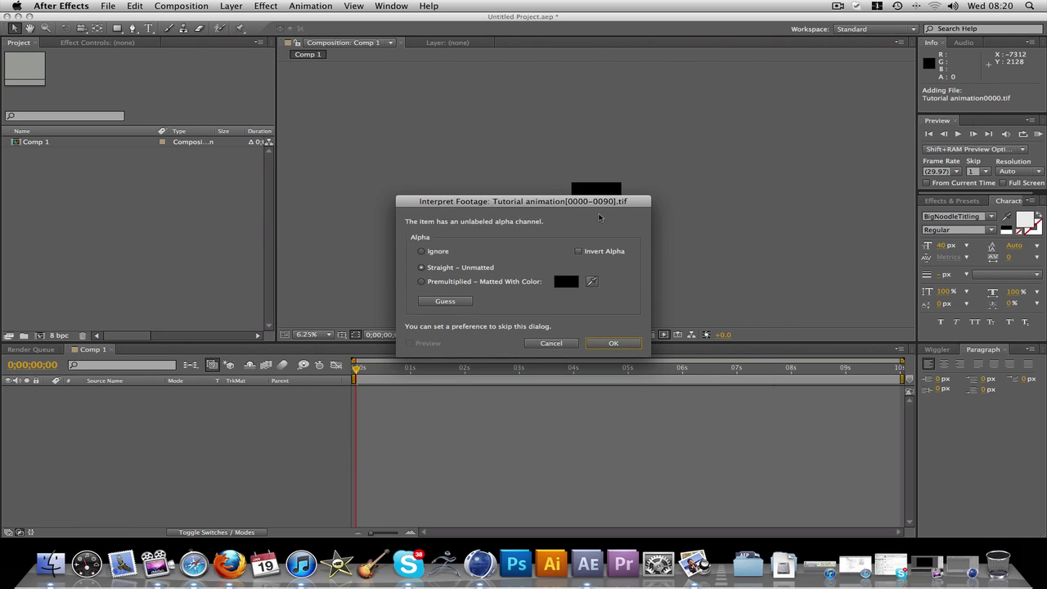
{"action": "left_click", "coordinate": [605, 344]}
Add the TIFF sequence to Comp 1, play it back, and go to 0;00;01;15 to inspect the cube
{"action": "scroll", "coordinate": [606, 252], "scroll_direction": "up", "scroll_amount": 2}
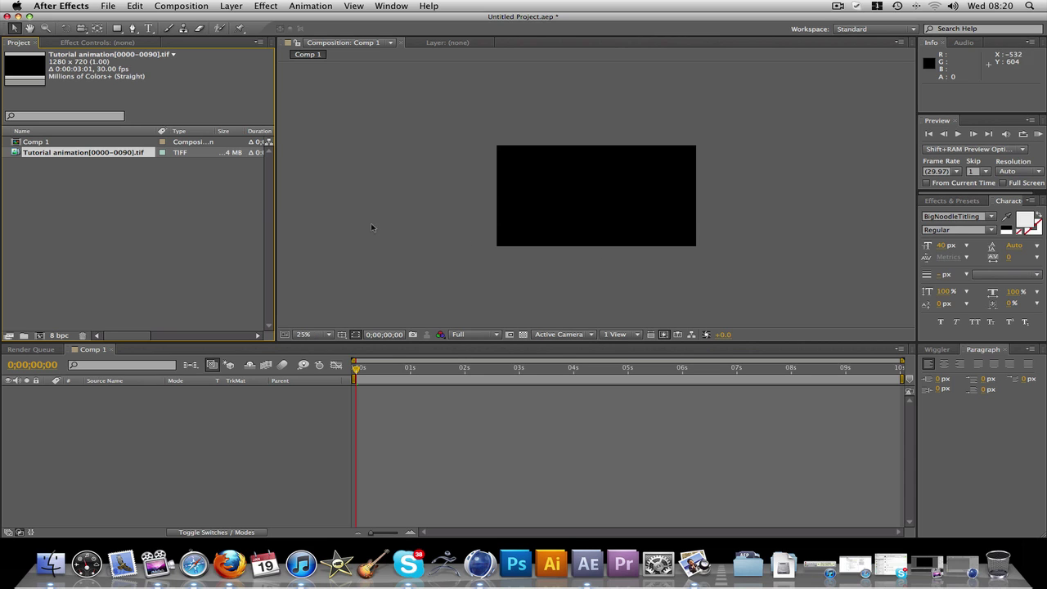
{"action": "left_click_drag", "start_coordinate": [117, 158], "coordinate": [652, 251]}
{"action": "key", "text": "space"}
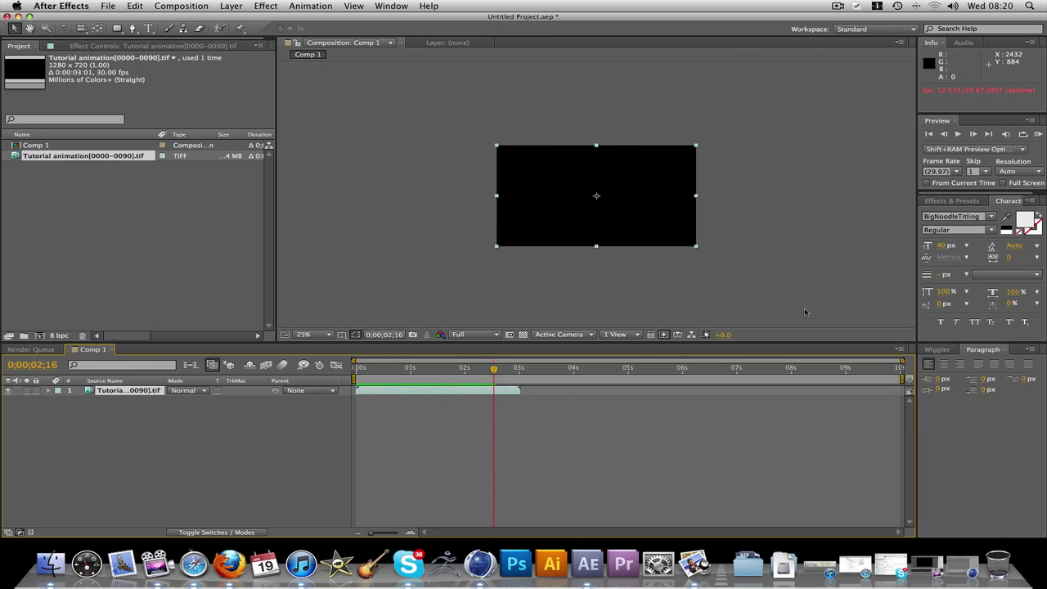
{"action": "mouse_move", "coordinate": [422, 368]}
{"action": "left_mouse_down"}
{"action": "mouse_move", "coordinate": [387, 371]}
{"action": "mouse_move", "coordinate": [463, 369]}
{"action": "mouse_move", "coordinate": [427, 370]}
{"action": "mouse_move", "coordinate": [438, 369]}
{"action": "left_mouse_up"}
{"action": "left_click", "coordinate": [547, 266]}
{"action": "scroll", "coordinate": [583, 219], "scroll_direction": "up", "scroll_amount": 2}
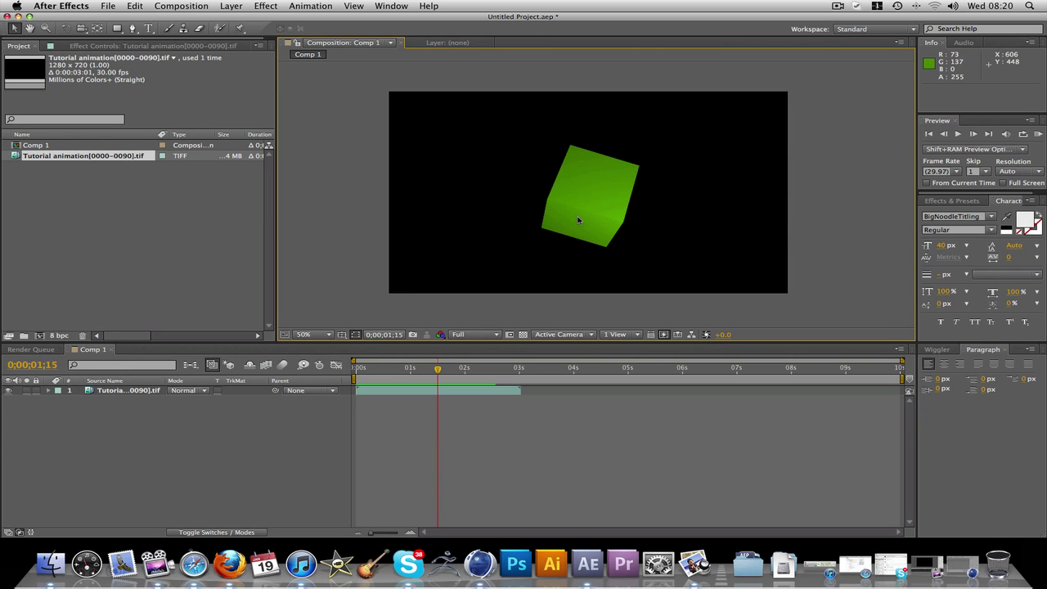
Create a dark green 1280 x 720 solid layer and place it beneath the TIFF sequence layer
{"action": "left_click", "coordinate": [266, 5]}
{"action": "mouse_move", "coordinate": [232, 6]}
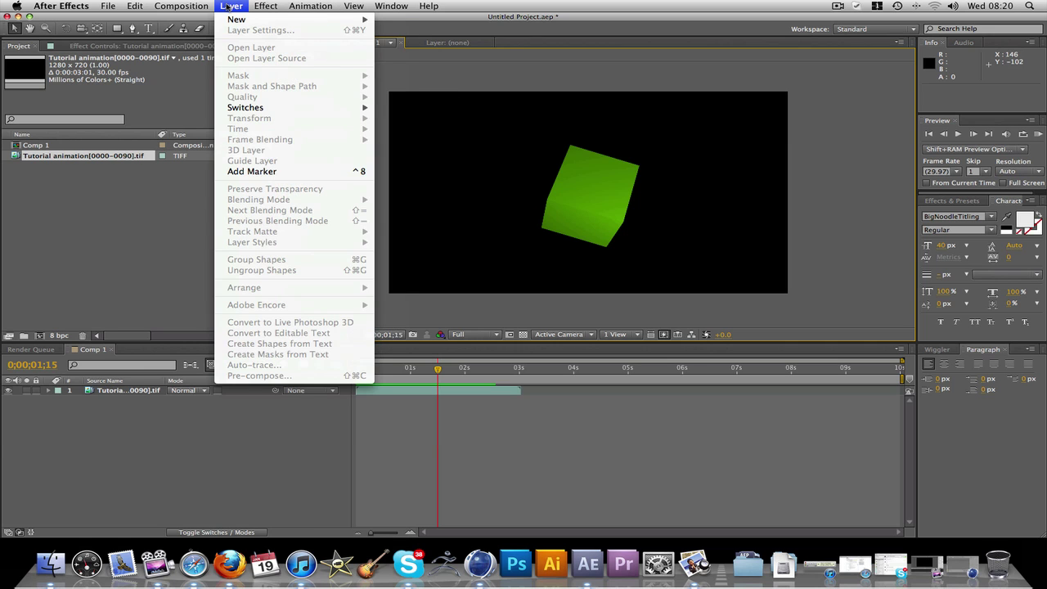
{"action": "left_click", "coordinate": [401, 33]}
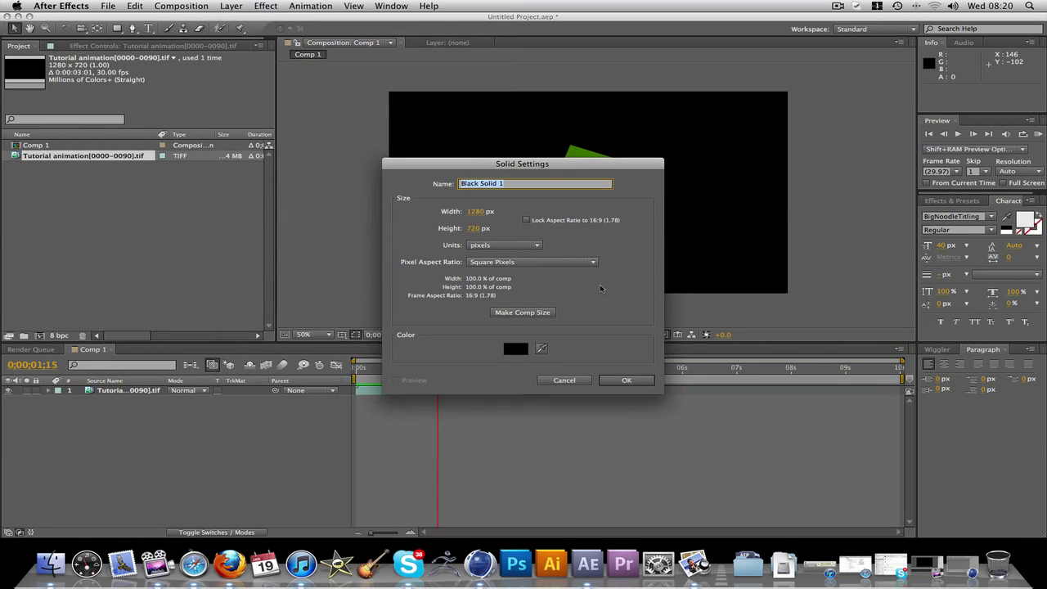
{"action": "left_click", "coordinate": [515, 350]}
{"action": "left_click", "coordinate": [833, 347]}
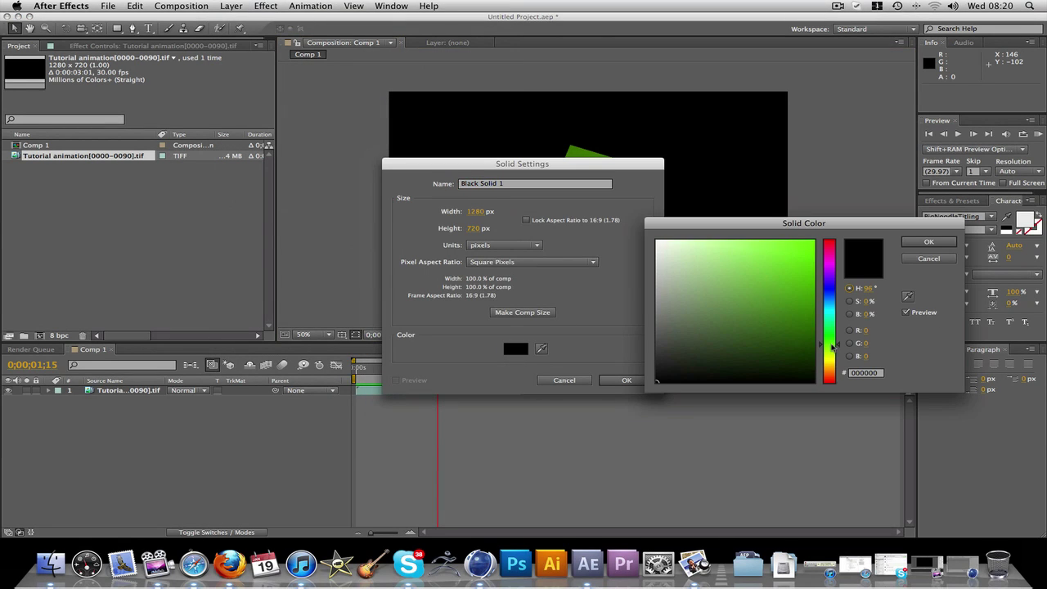
{"action": "left_click_drag", "start_coordinate": [795, 346], "coordinate": [810, 345]}
{"action": "left_click", "coordinate": [928, 242]}
{"action": "left_click", "coordinate": [627, 380]}
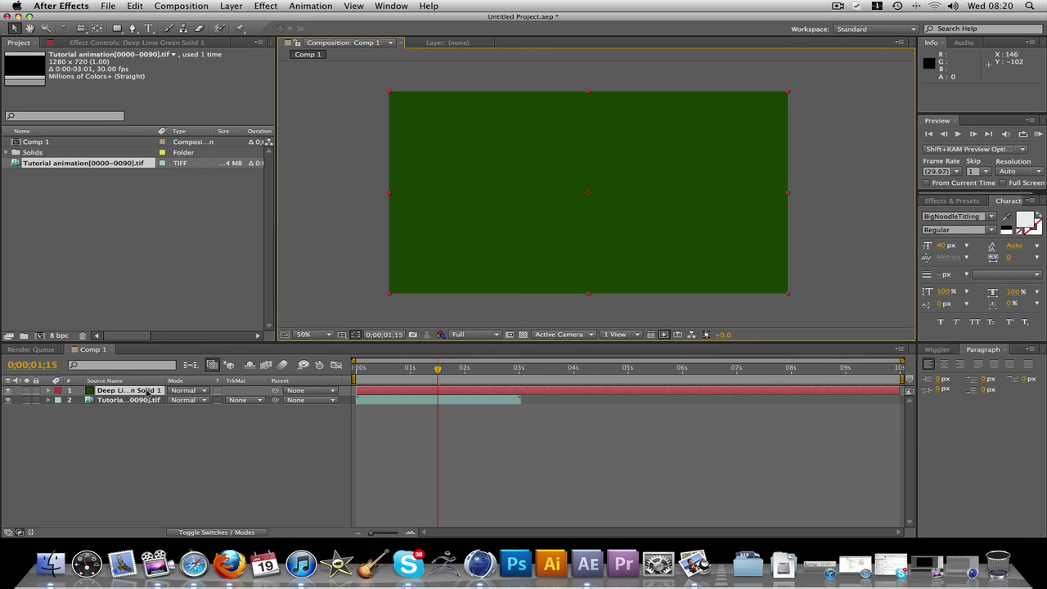
{"action": "left_click_drag", "start_coordinate": [148, 391], "coordinate": [148, 417]}
Preview the cube over the green background from the beginning, scrub to 0;00;00;29, and deselect the solid
{"action": "left_click_drag", "start_coordinate": [439, 370], "coordinate": [361, 369]}
{"action": "key", "text": "KP_0"}
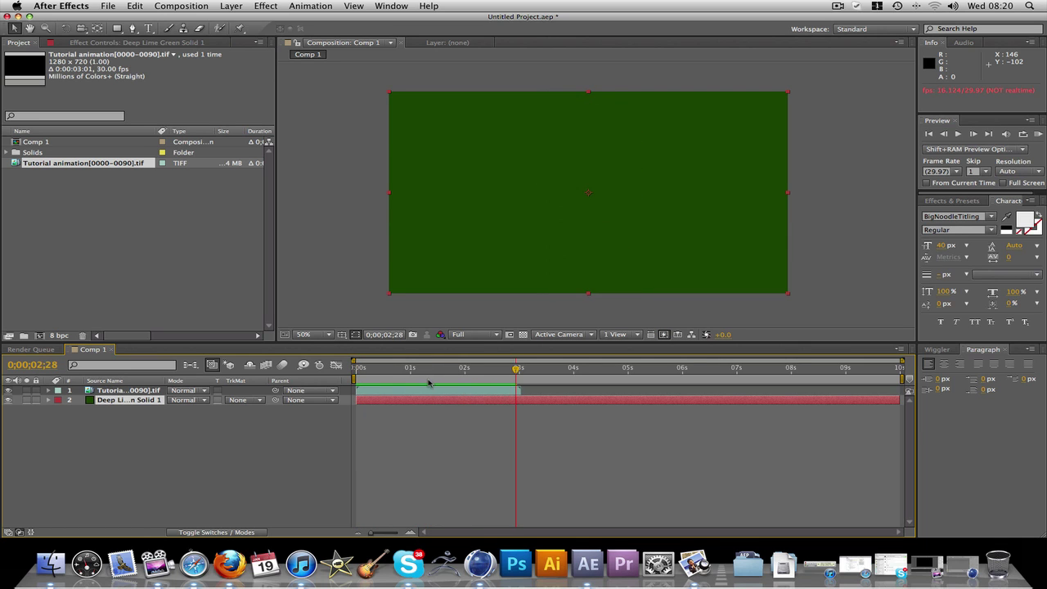
{"action": "left_click_drag", "start_coordinate": [443, 370], "coordinate": [410, 370]}
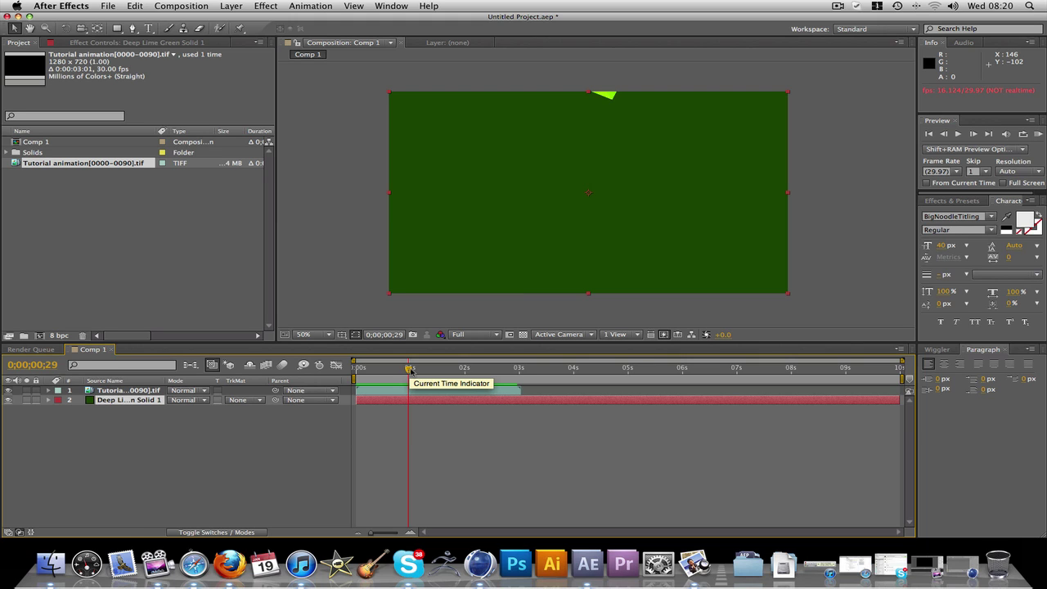
{"action": "left_click", "coordinate": [485, 329]}
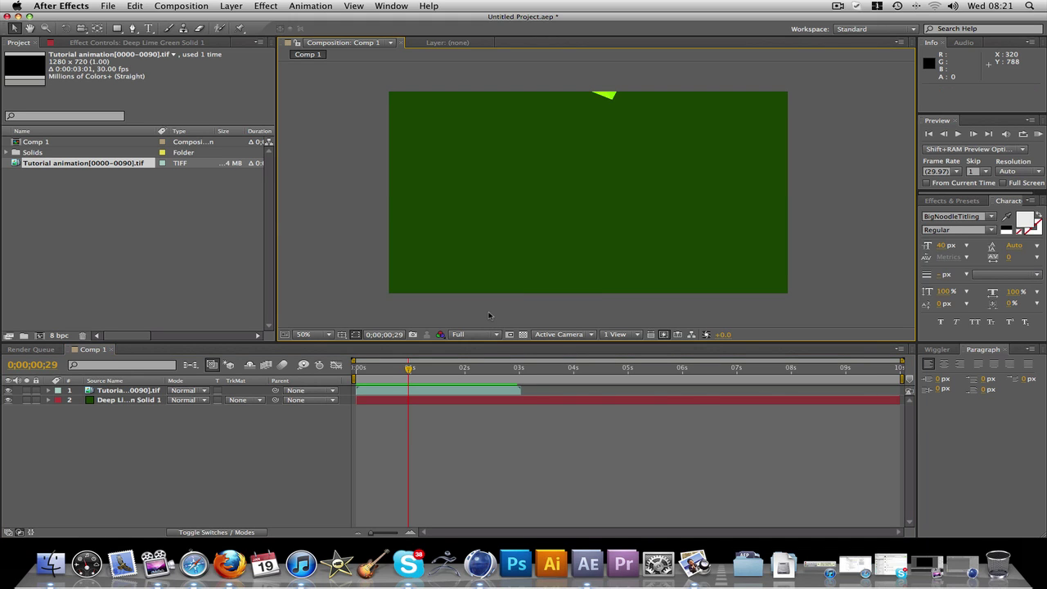